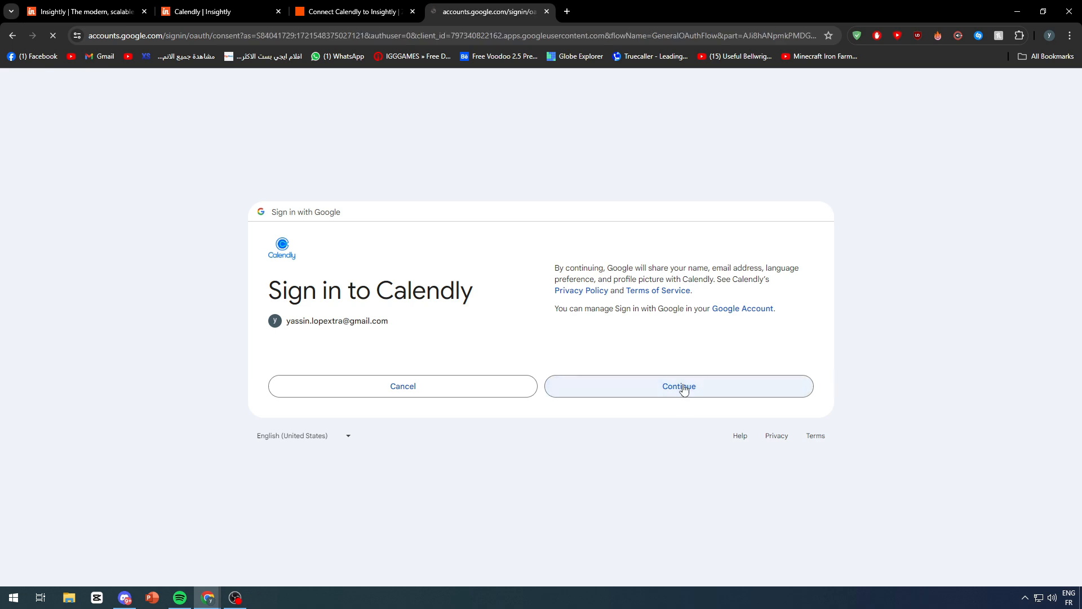
# Step: Allow Calendly to access the Google account, and log in to Insightly with Google
pyautogui.click(625, 419)
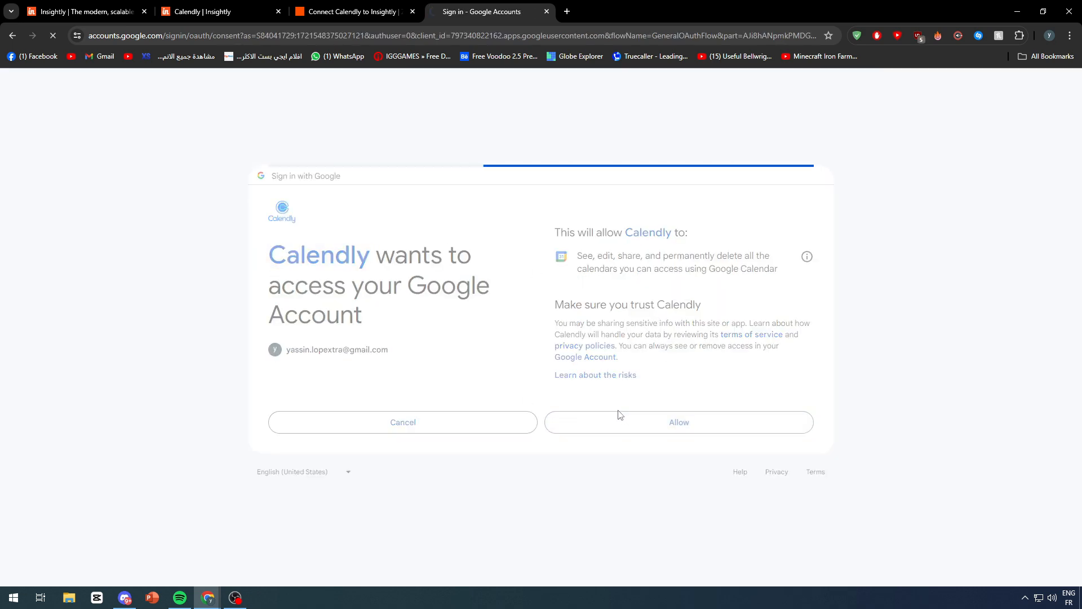
pyautogui.click(94, 14)
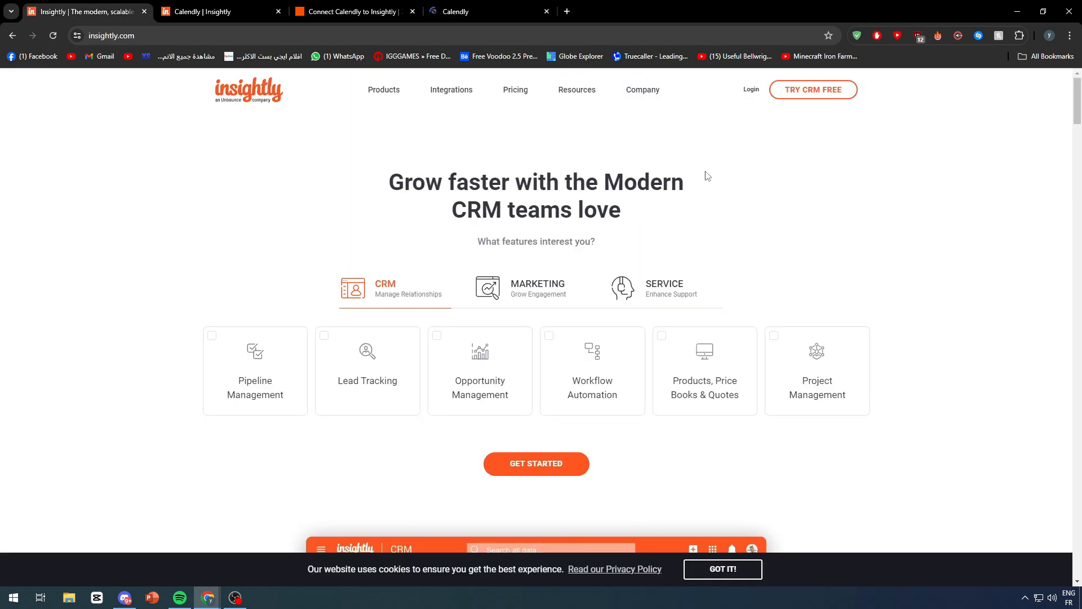
pyautogui.click(752, 95)
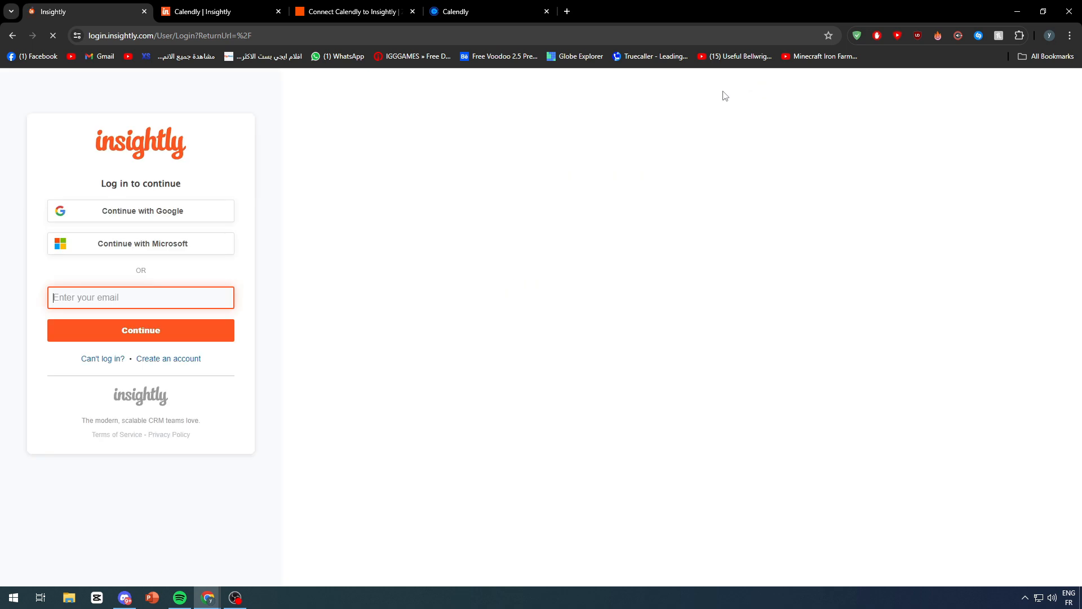
pyautogui.click(146, 215)
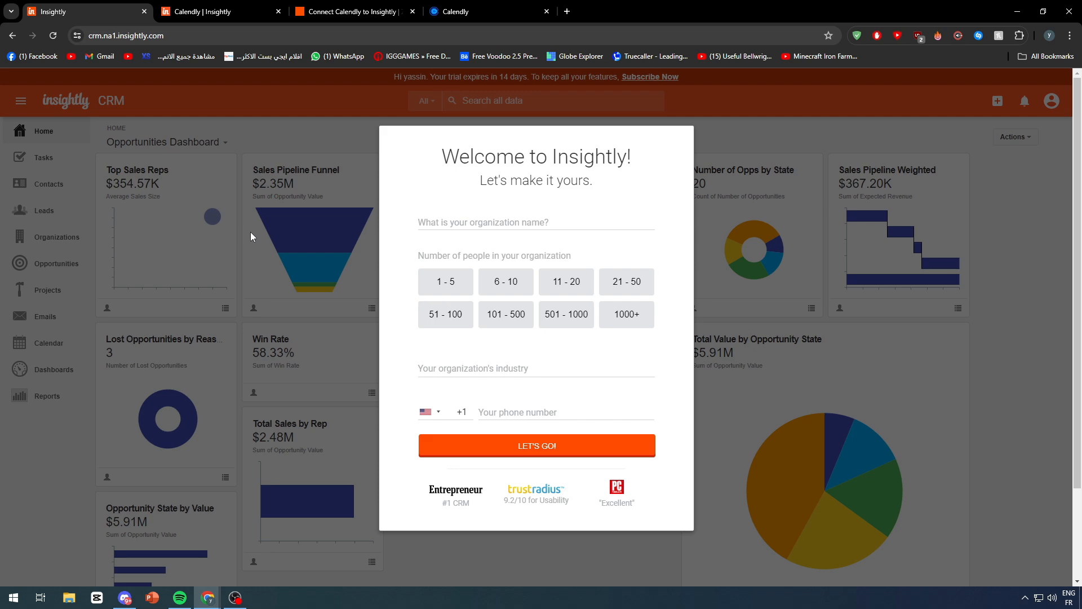
# Step: Review Insightly's Calendly integration page, including the AppConnect use cases and app connectors, and close it
pyautogui.click(197, 12)
pyautogui.scroll(5, 377, 279)
pyautogui.scroll(10, 378, 278)
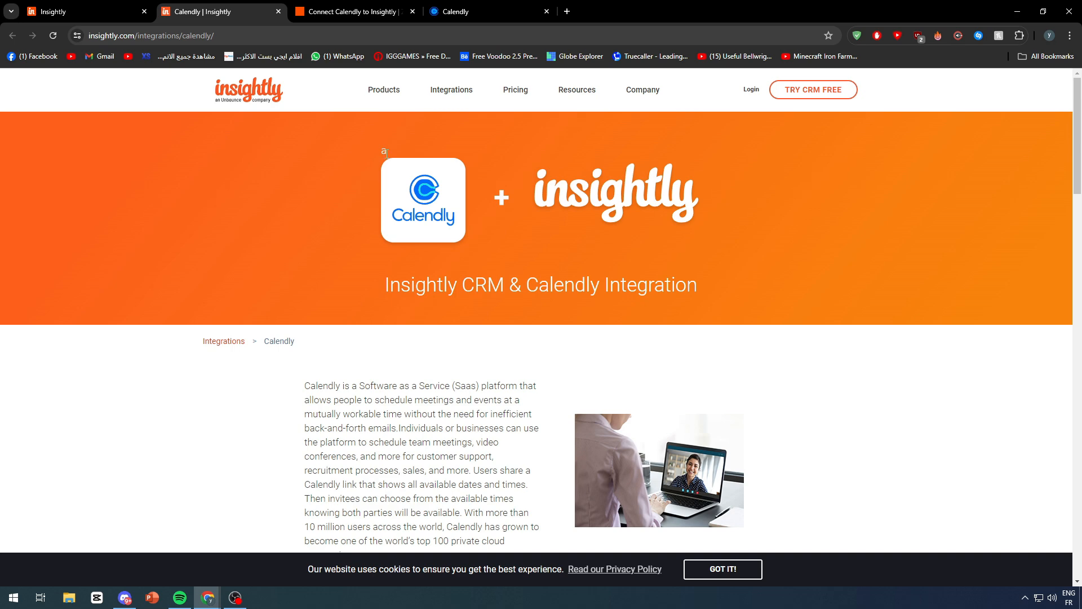
pyautogui.scroll(-6, 364, 292)
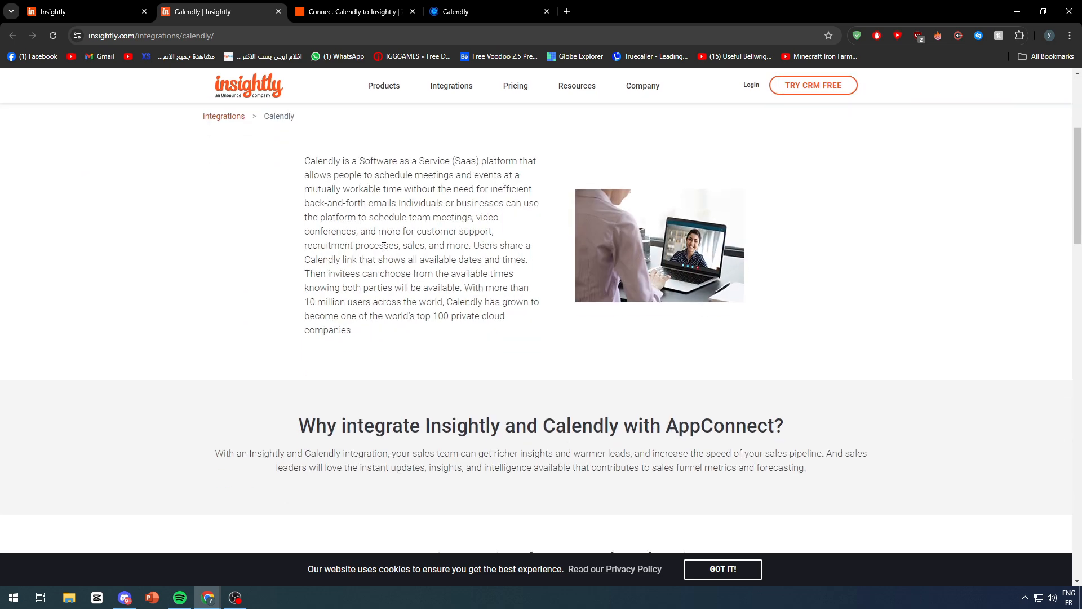
pyautogui.scroll(-2, 380, 237)
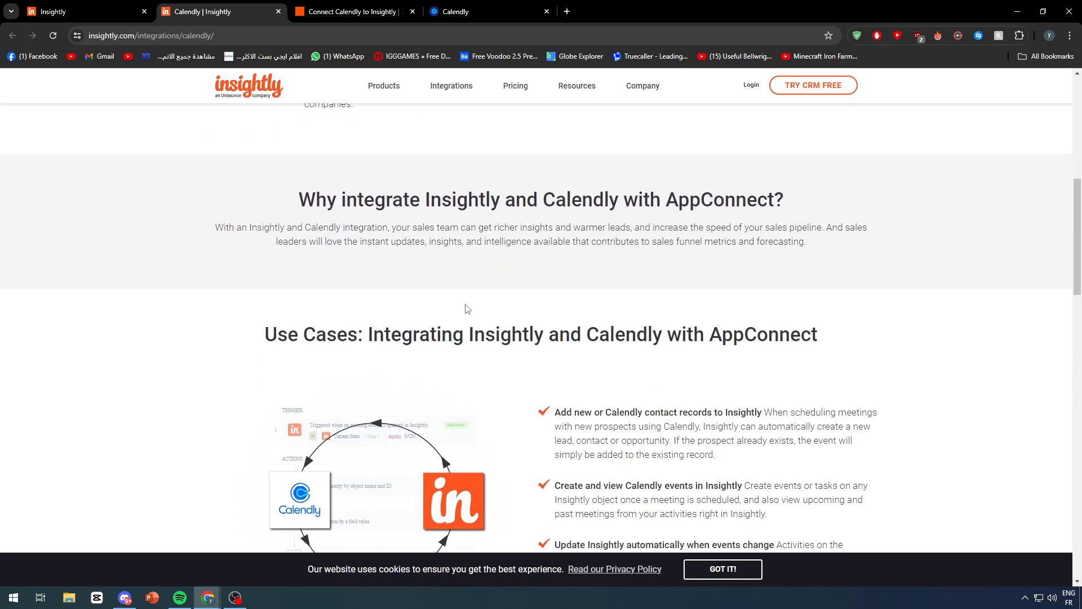
pyautogui.scroll(-4, 464, 302)
pyautogui.scroll(-6, 461, 296)
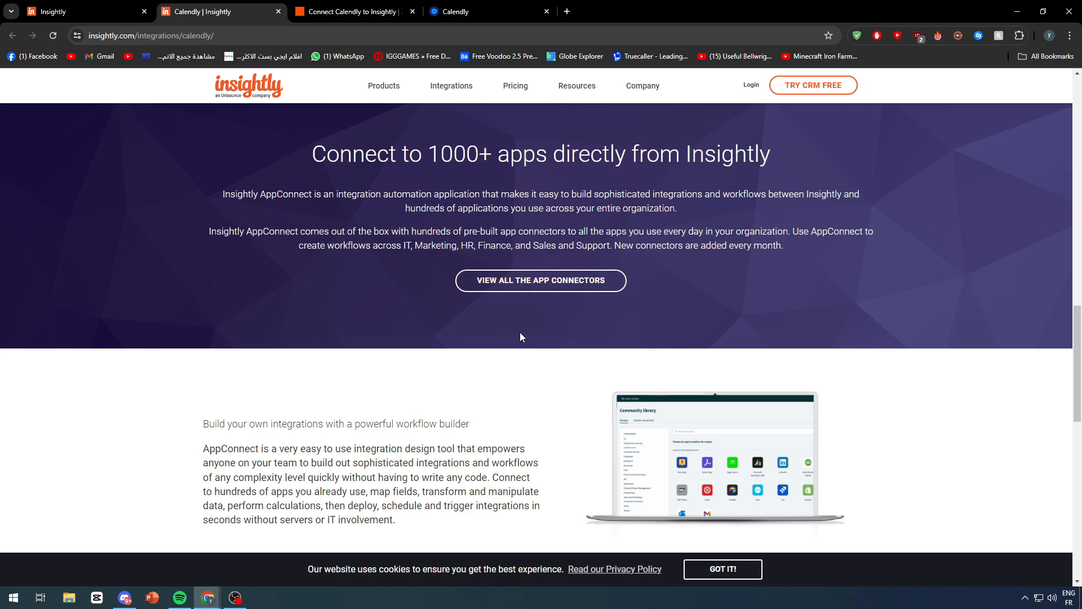
pyautogui.scroll(-1, 520, 332)
pyautogui.scroll(-8, 519, 331)
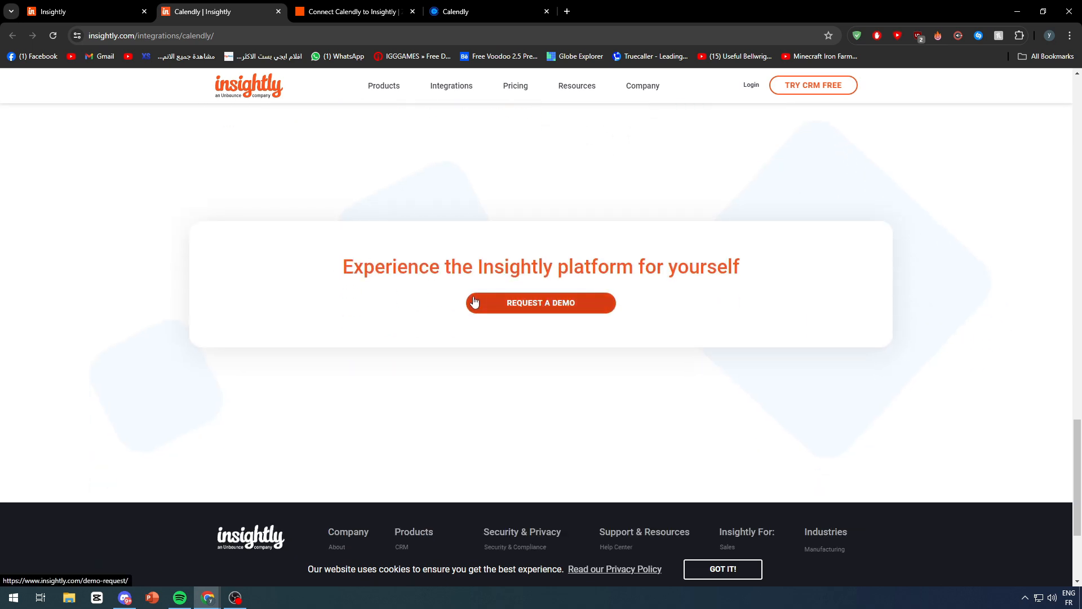
pyautogui.scroll(15, 463, 299)
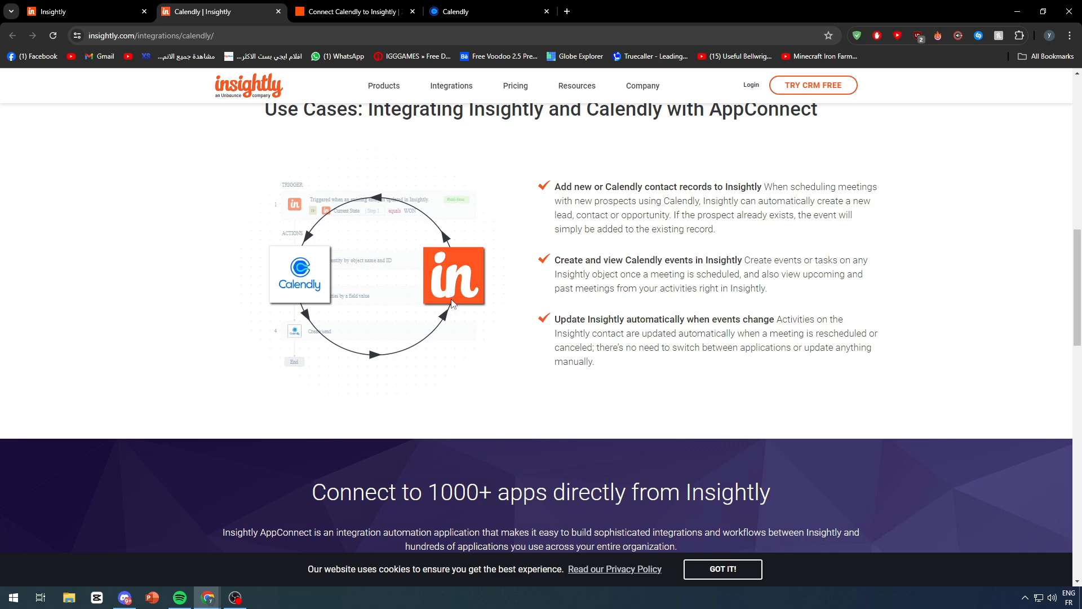
pyautogui.scroll(10, 501, 286)
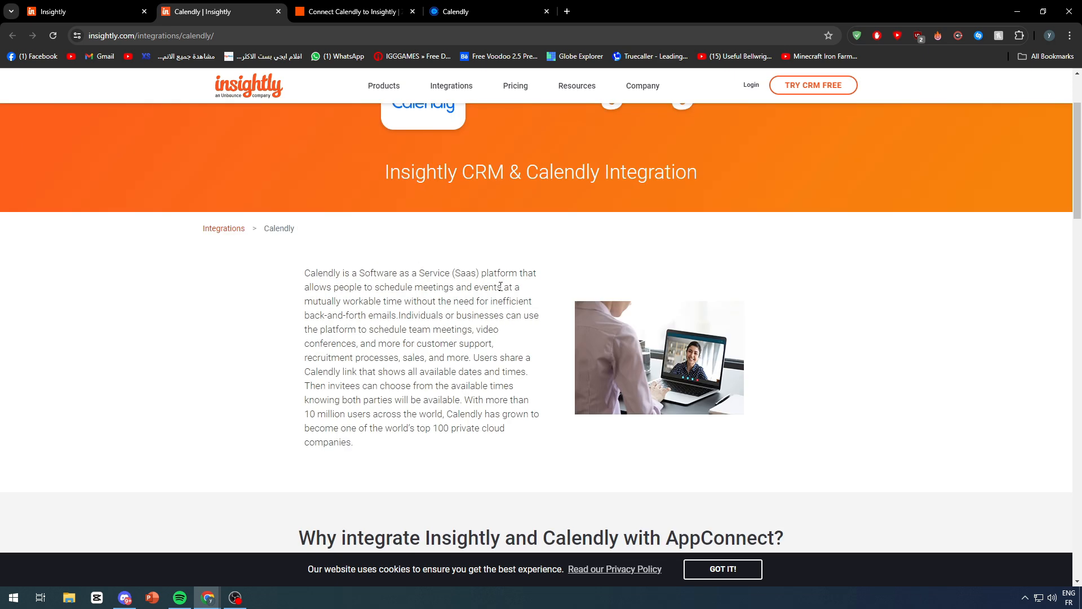
pyautogui.scroll(2, 498, 289)
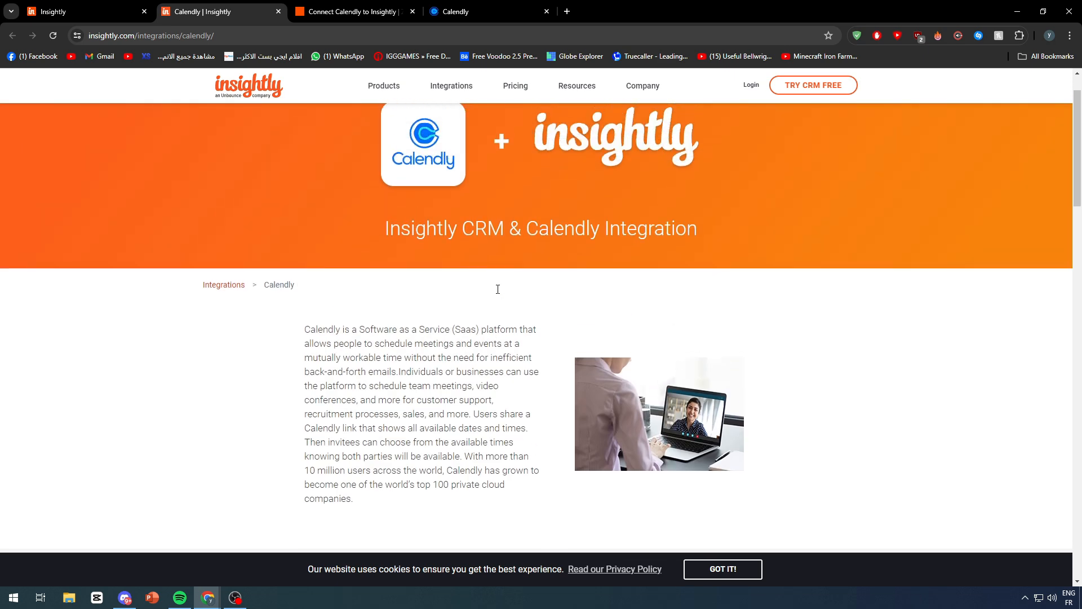
pyautogui.scroll(-18, 383, 151)
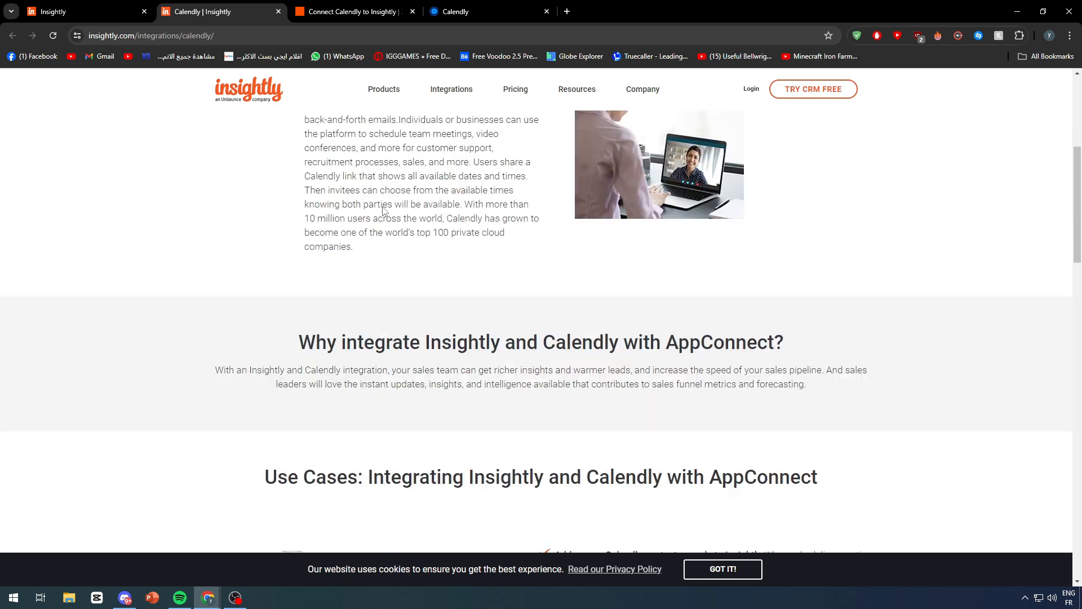
pyautogui.scroll(2, 382, 213)
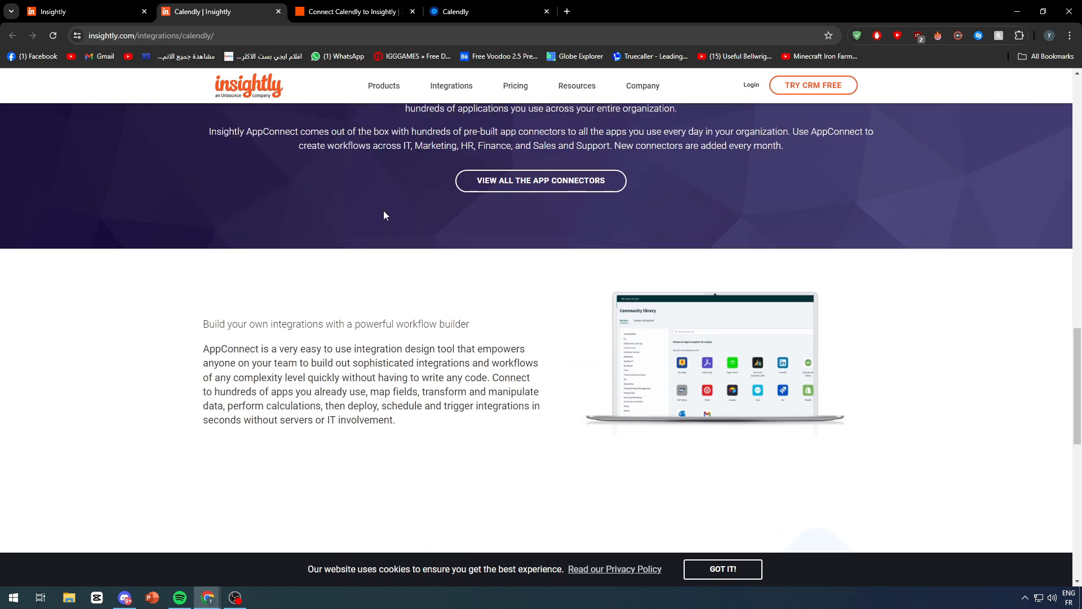
pyautogui.scroll(-8, 389, 230)
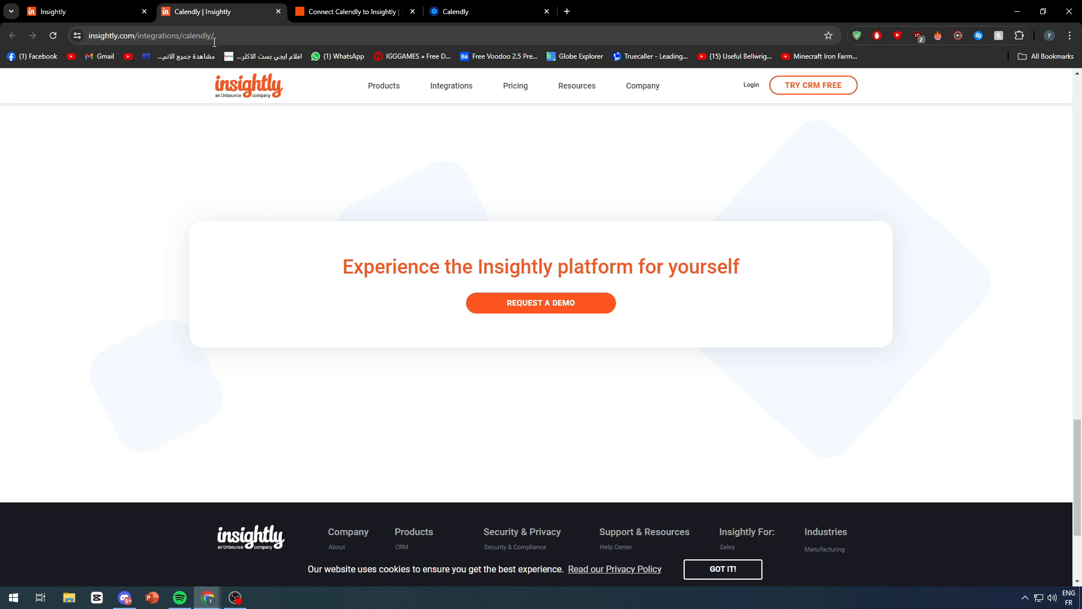
pyautogui.click(279, 12)
# Step: Switch to Calendly, open its integrations and apps, and look through the full list for Insightly
pyautogui.click(355, 12)
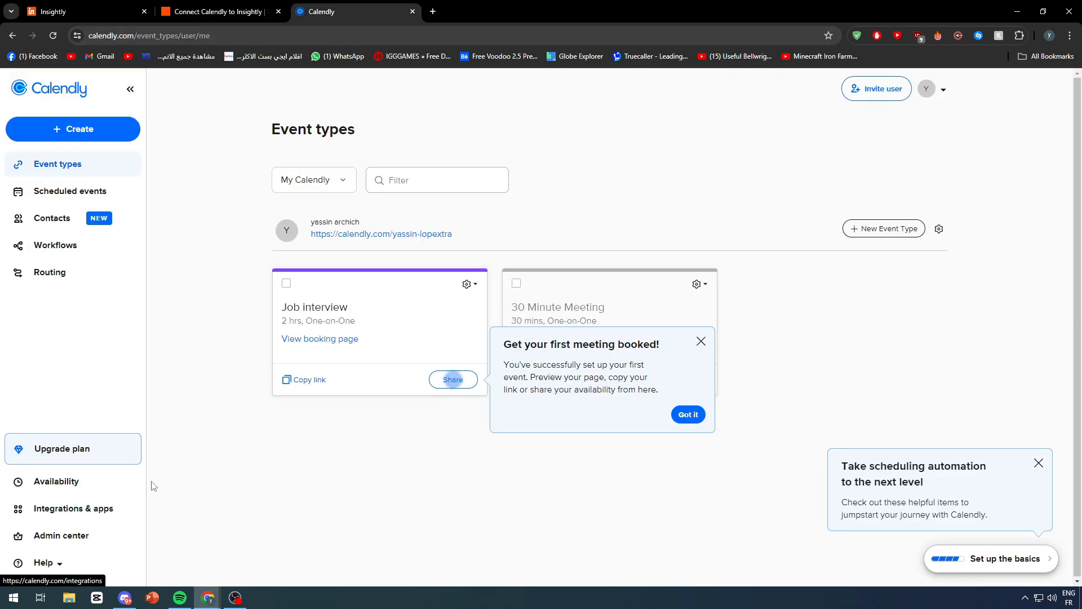
pyautogui.click(57, 510)
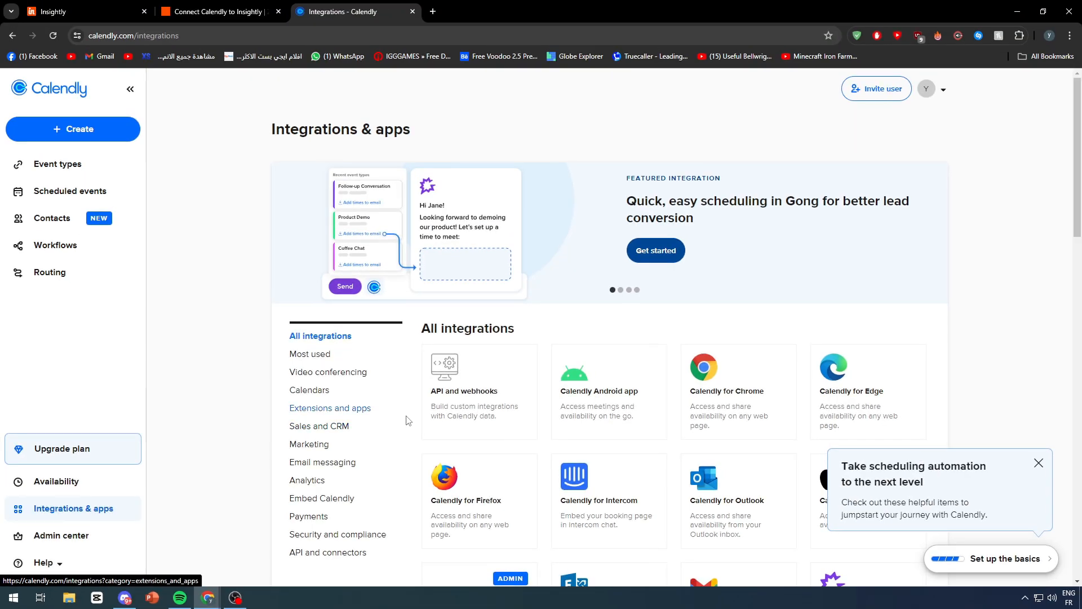
pyautogui.scroll(-5, 407, 420)
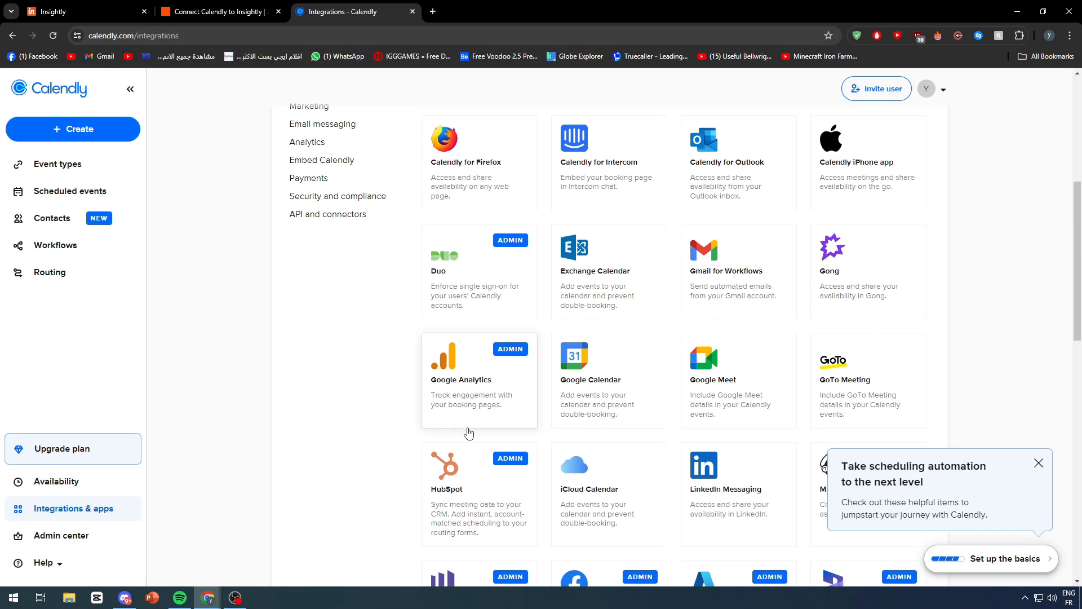
pyautogui.scroll(5, 307, 403)
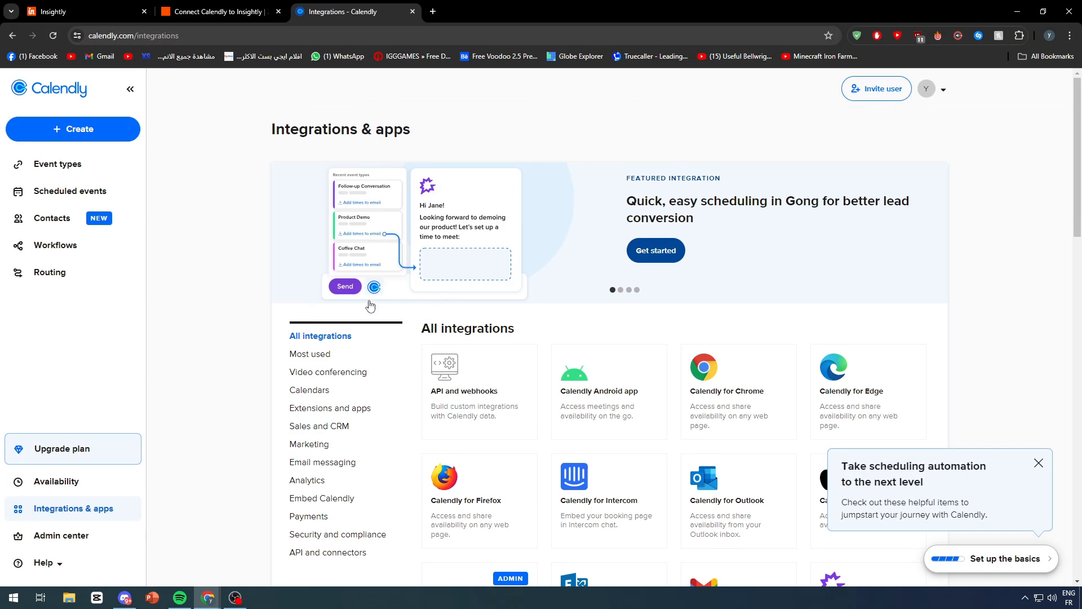
pyautogui.scroll(-14, 947, 164)
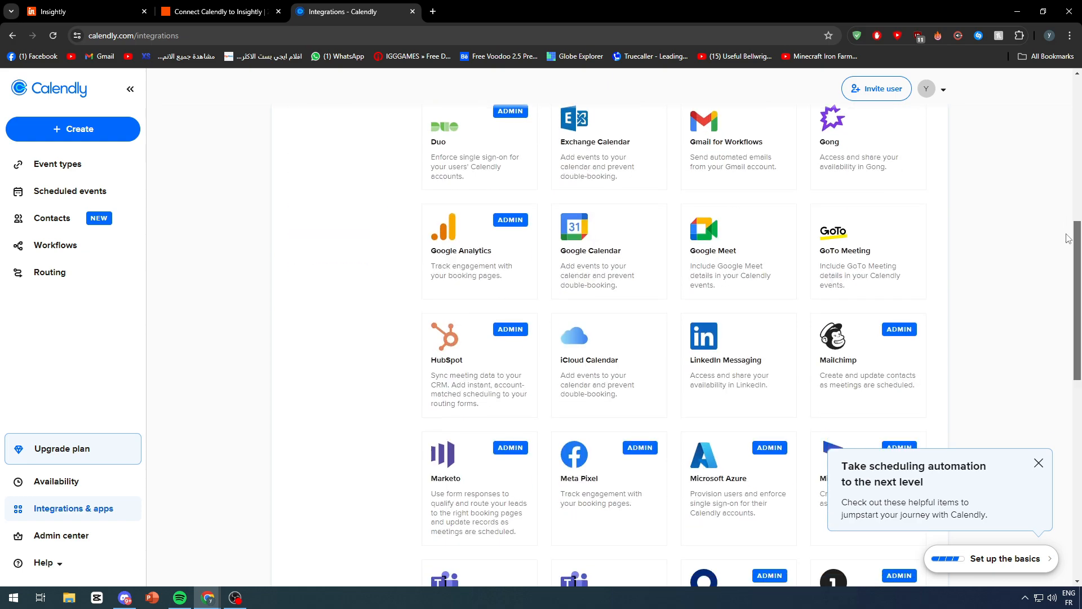
pyautogui.scroll(-3, 1042, 371)
pyautogui.scroll(18, 1030, 450)
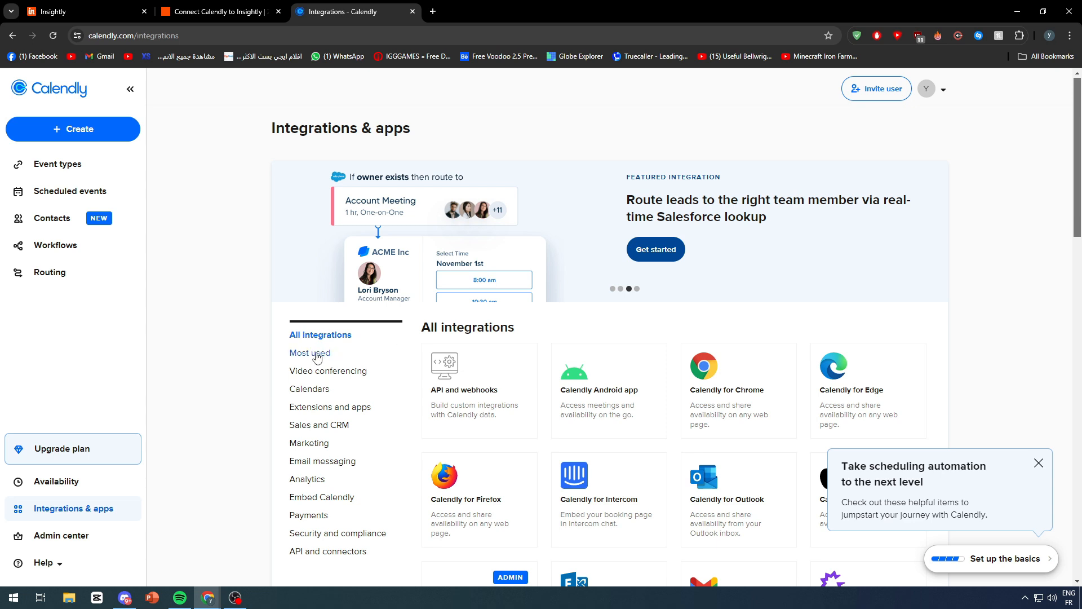
pyautogui.scroll(-2, 315, 355)
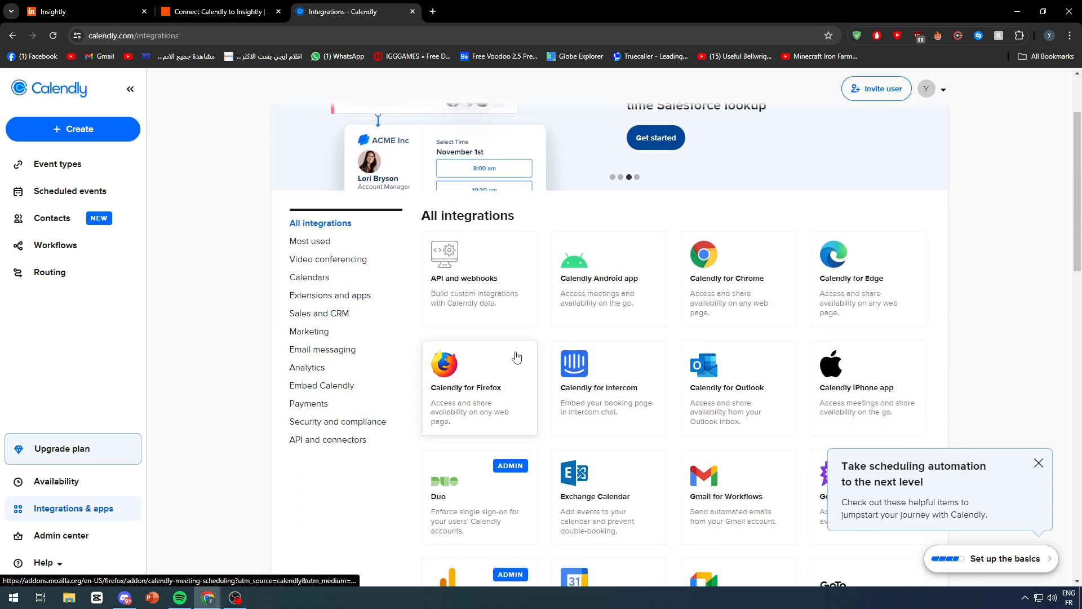
# Step: Dismiss the scheduling automation tip and check the integration categories from Sales and CRM down to API and connectors for Insightly
pyautogui.click(1039, 462)
pyautogui.click(339, 315)
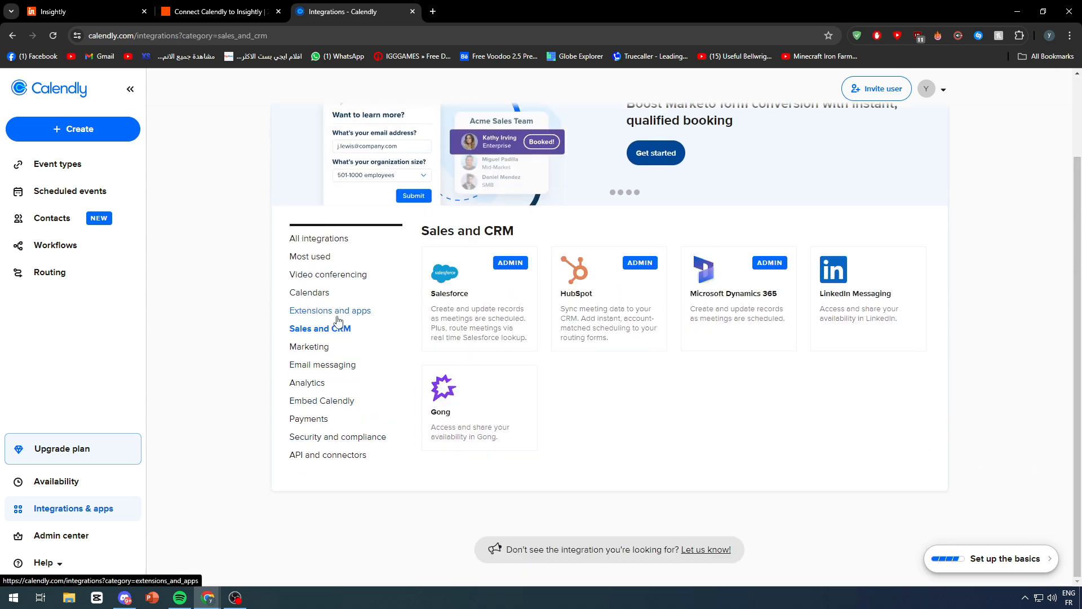
pyautogui.click(310, 347)
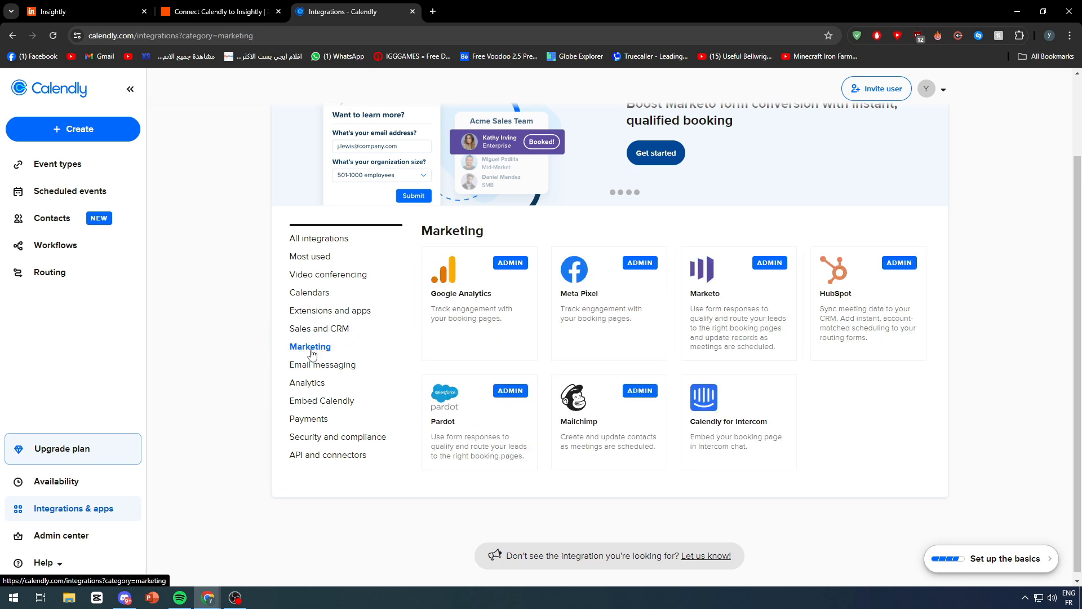
pyautogui.click(310, 364)
pyautogui.click(307, 383)
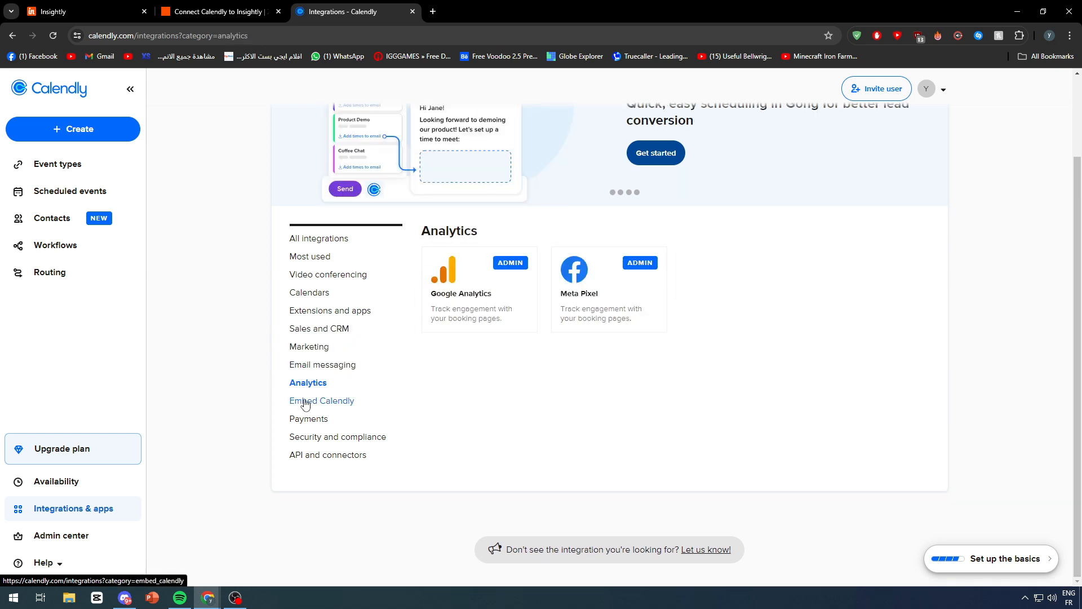
pyautogui.click(308, 402)
pyautogui.click(309, 420)
pyautogui.click(312, 438)
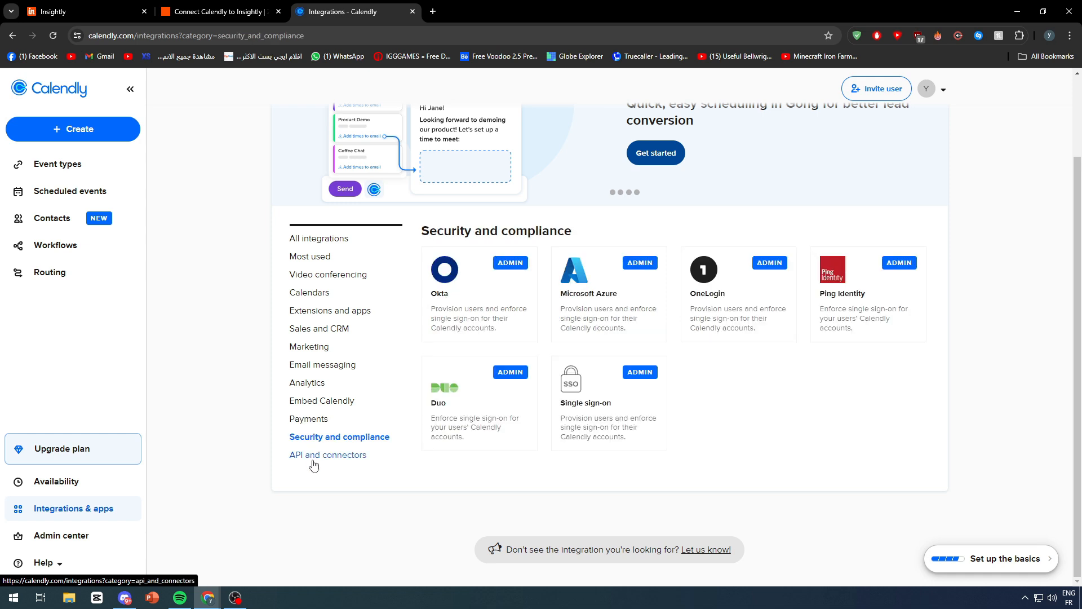
pyautogui.click(313, 461)
# Step: Recheck the integration categories from Email messaging back up to All integrations for Insightly
pyautogui.click(324, 366)
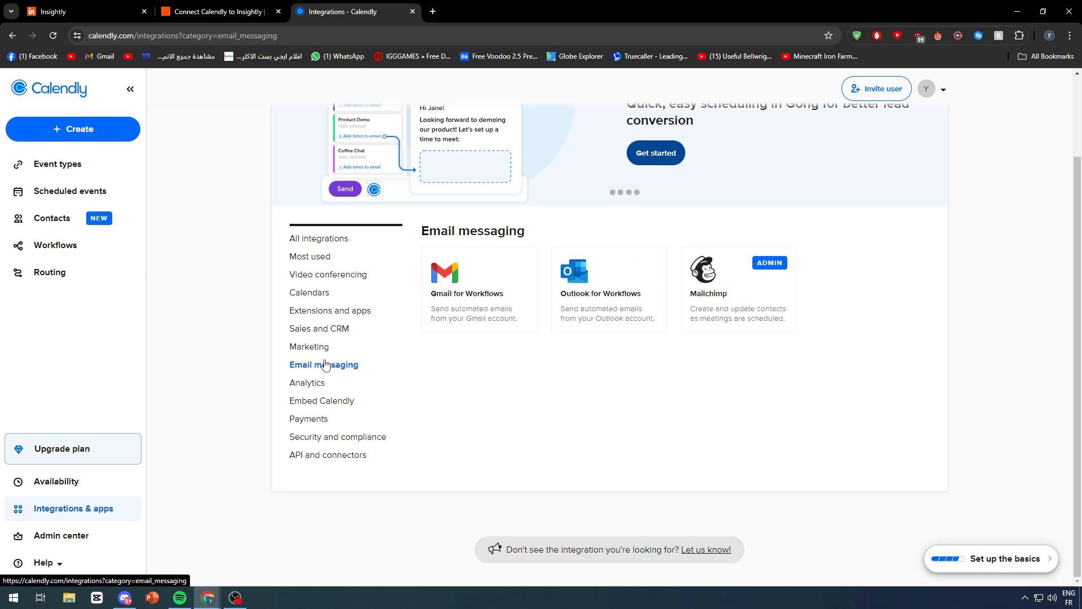
pyautogui.click(325, 350)
pyautogui.click(326, 331)
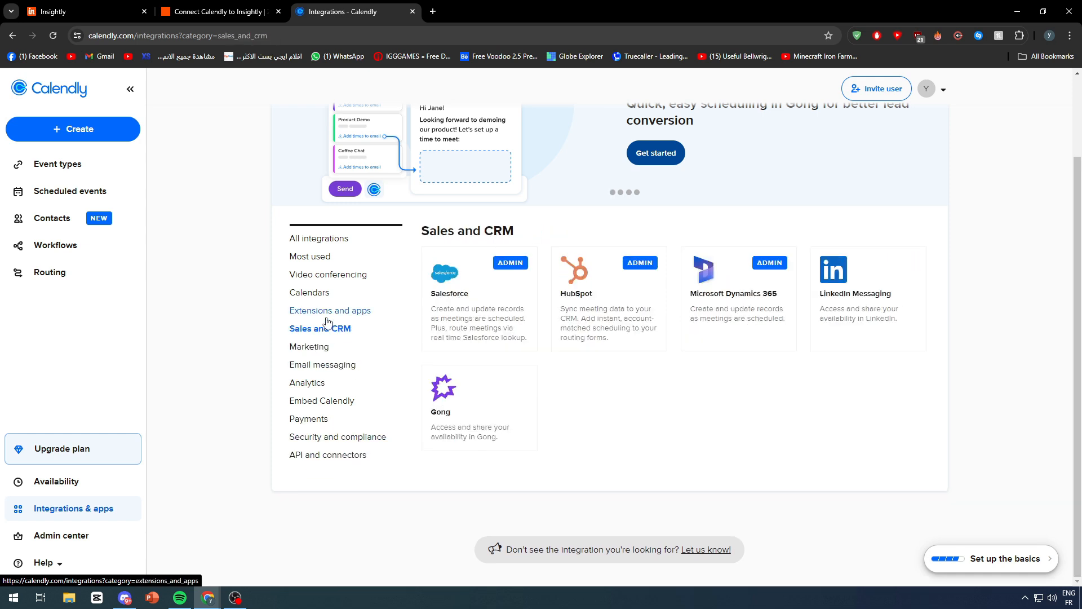
pyautogui.click(327, 312)
pyautogui.click(326, 304)
pyautogui.click(314, 329)
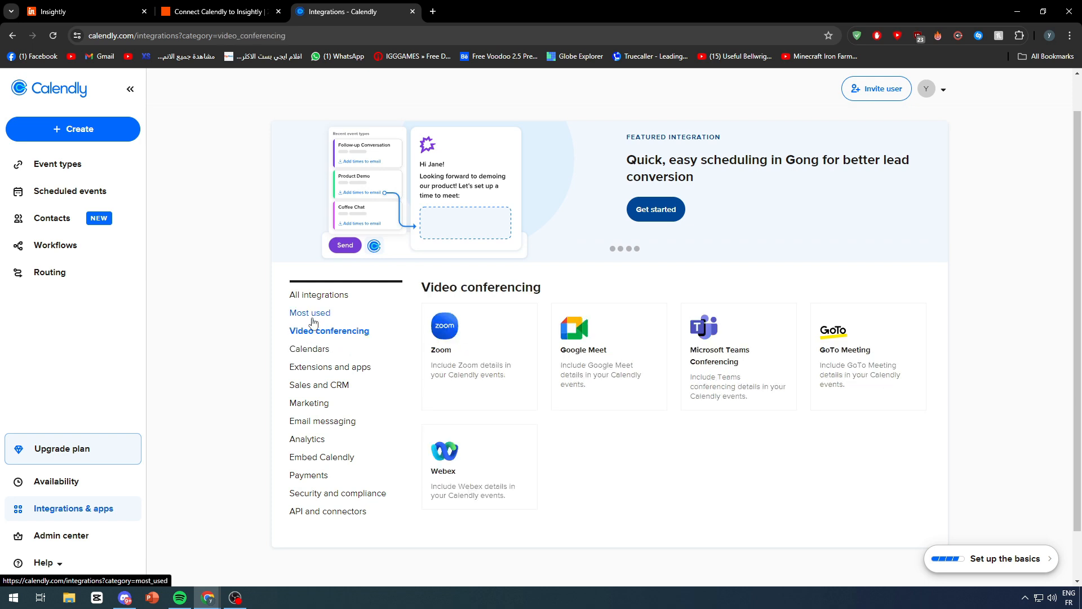
pyautogui.click(311, 310)
pyautogui.click(310, 302)
pyautogui.scroll(-5, 309, 307)
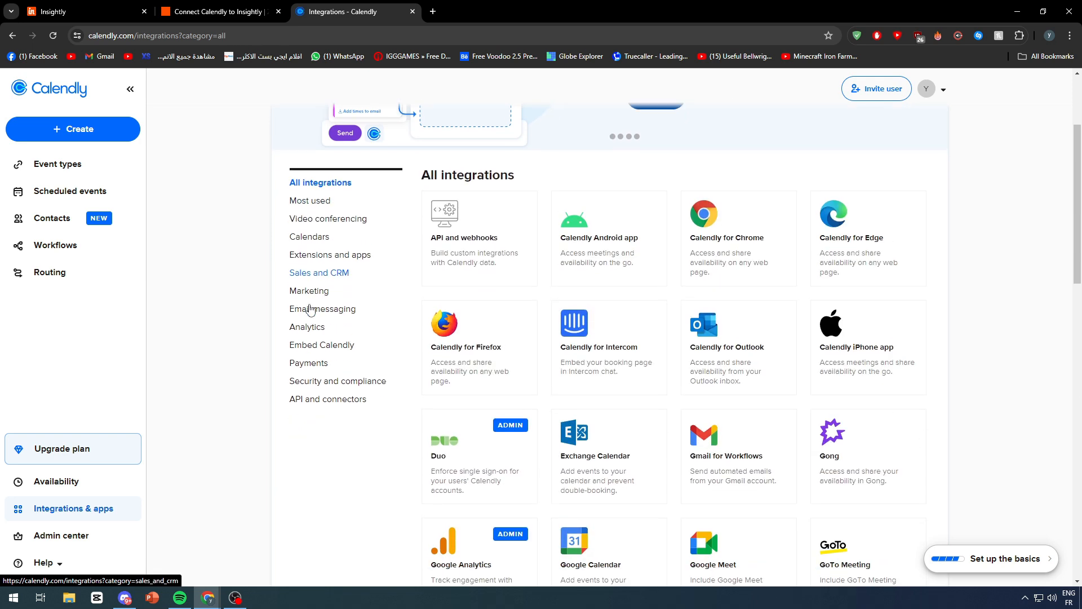
pyautogui.scroll(2, 319, 337)
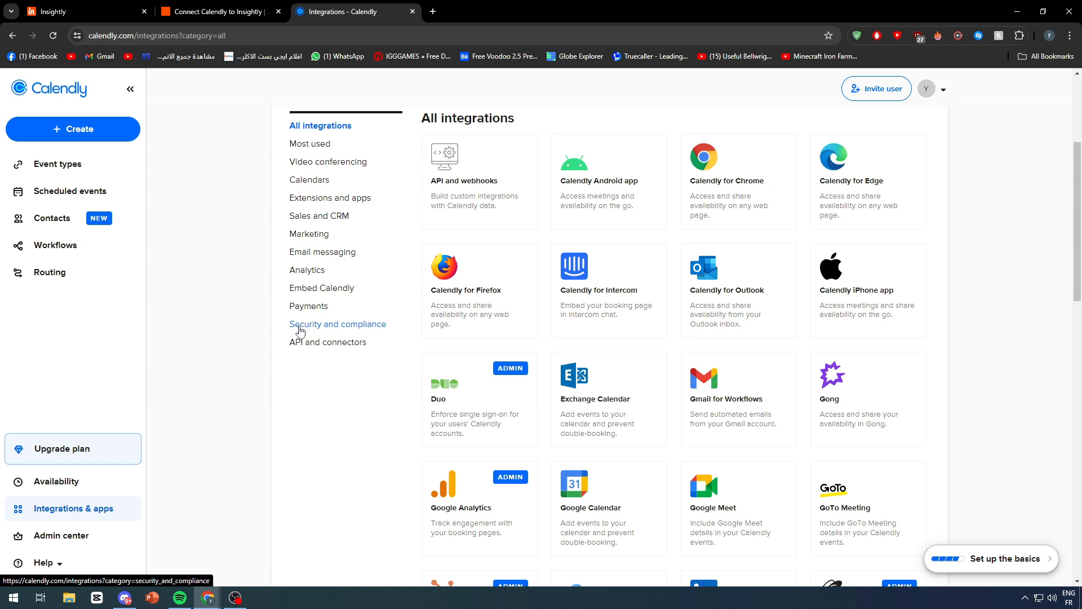
# Step: Switch to Zapier, open the account's Apps page and search the apps for "insi"
pyautogui.click(239, 13)
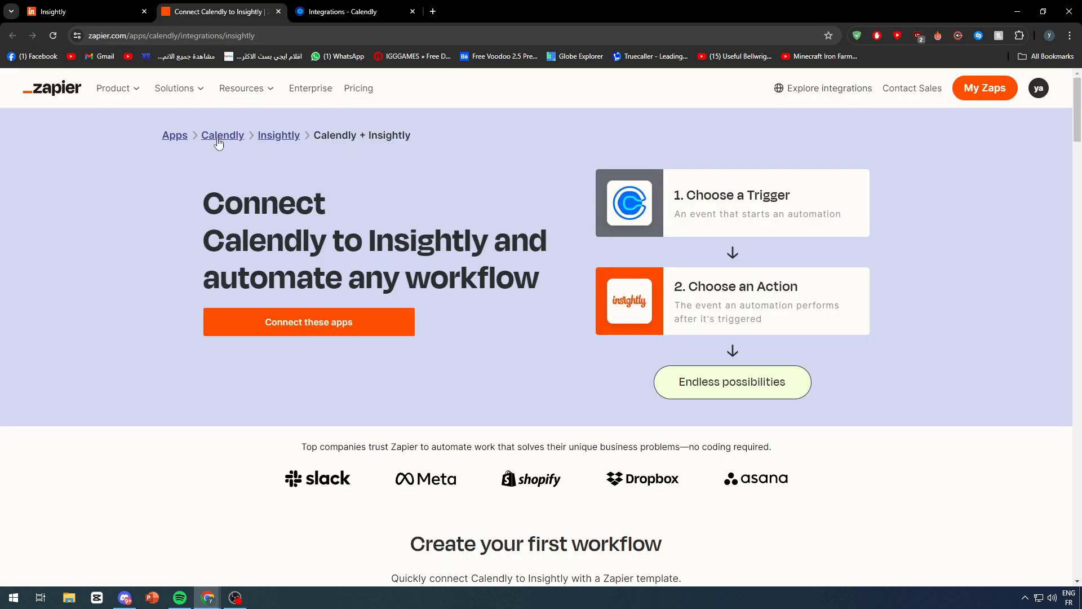
pyautogui.click(1042, 96)
pyautogui.click(1042, 96)
pyautogui.click(69, 88)
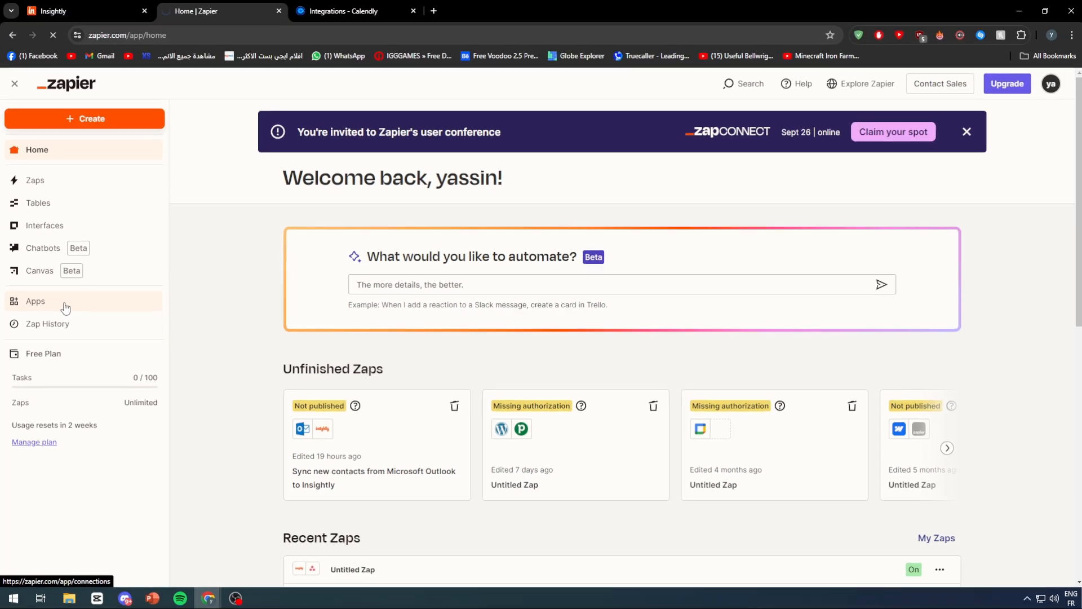
pyautogui.click(98, 313)
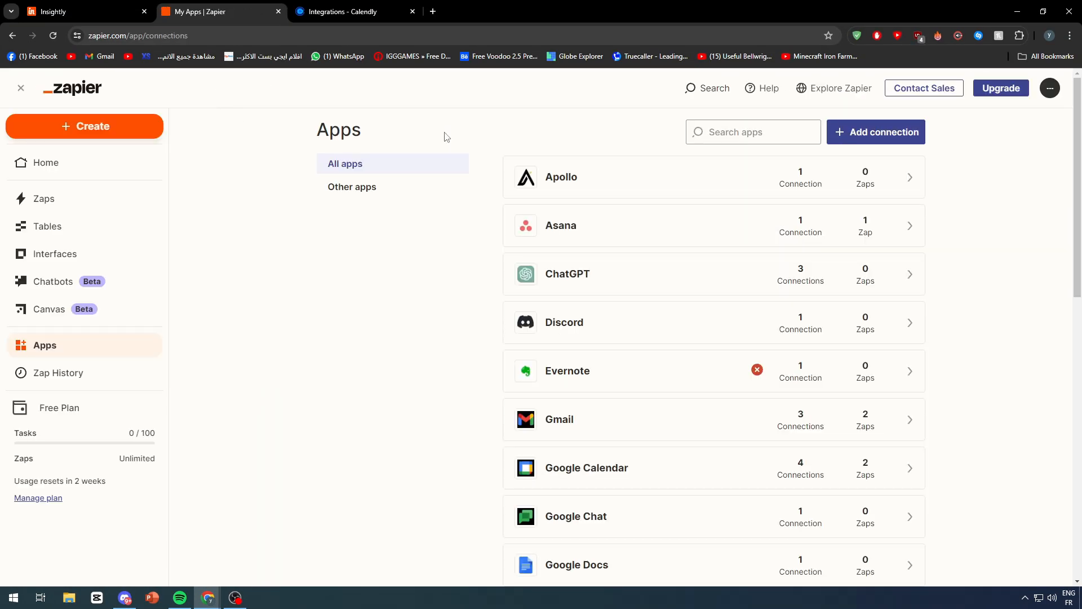
pyautogui.click(743, 126)
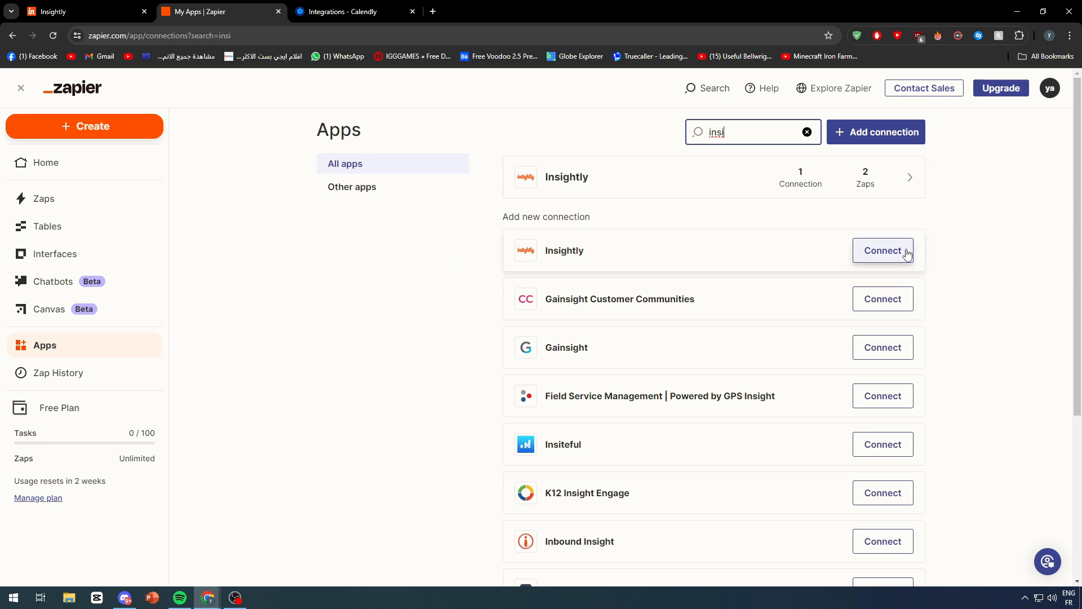
# Step: Open the authorization window for a new Insightly connection, check what credential it requires, and close it
pyautogui.write('-')
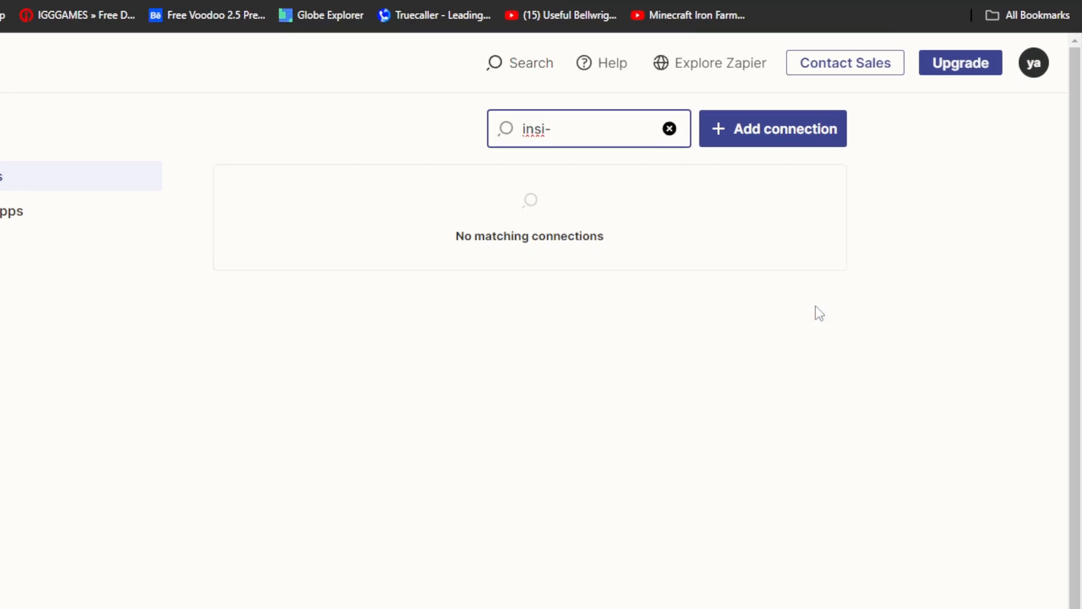
pyautogui.press('BackSpace')
pyautogui.click(814, 315)
pyautogui.click(838, 305)
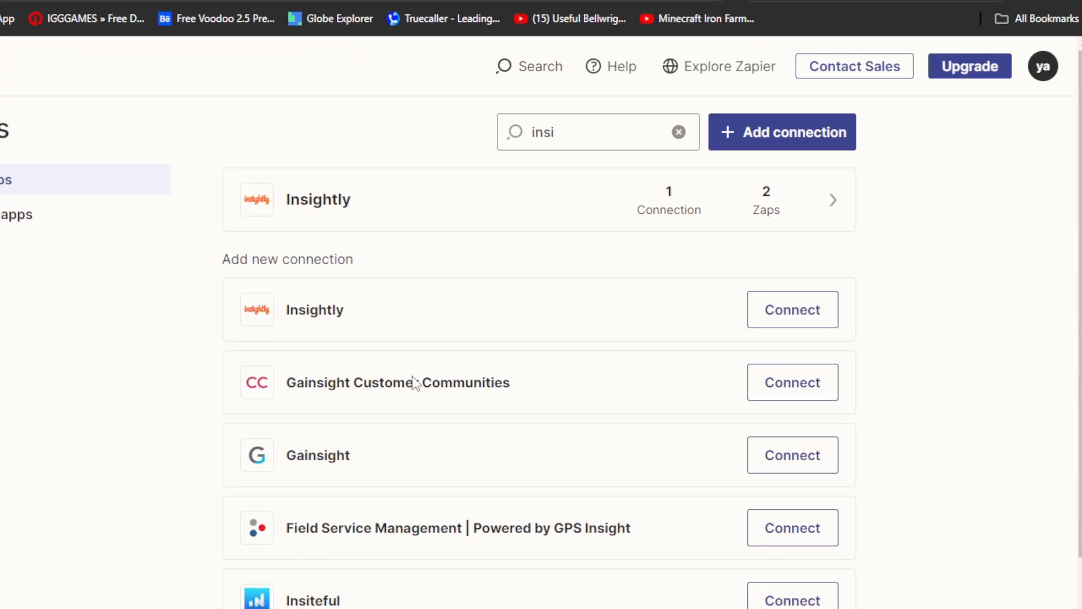
pyautogui.moveTo(218, 598)
pyautogui.click(289, 565)
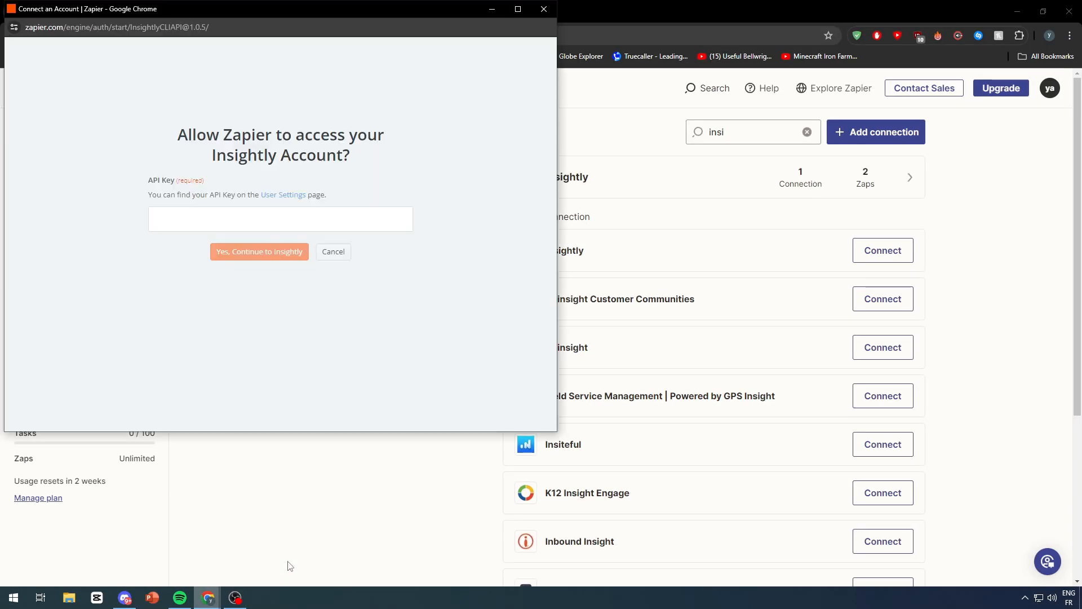
pyautogui.moveTo(410, 15); pyautogui.dragTo(683, 91)
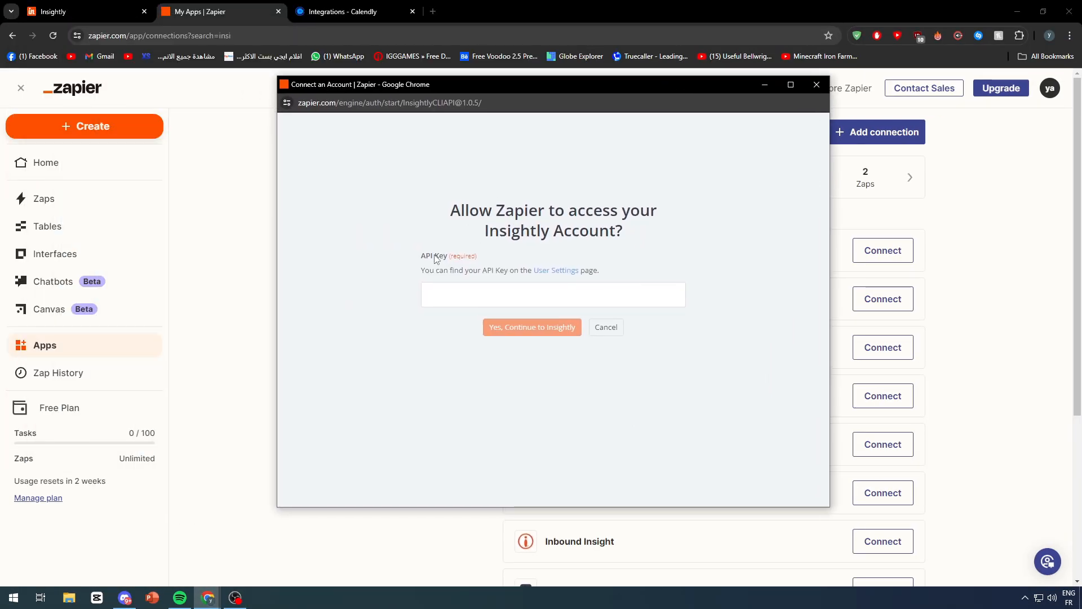
pyautogui.click(817, 84)
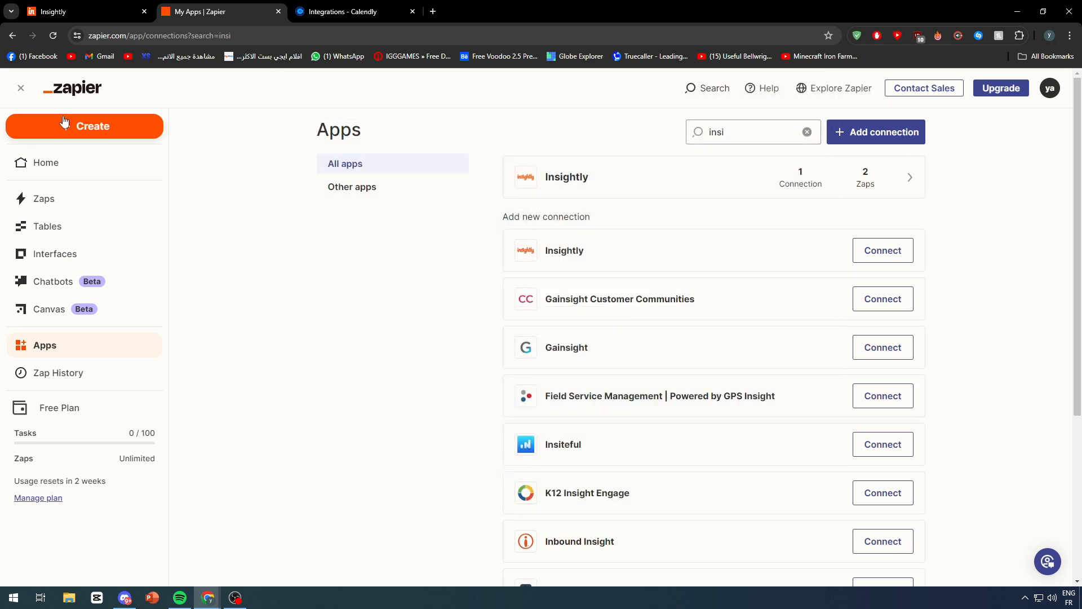
# Step: Switch to Insightly and delete the modal-backdrop element behind the welcome form with the browser's developer tools
pyautogui.click(88, 10)
pyautogui.rightClick(665, 170)
pyautogui.click(739, 137)
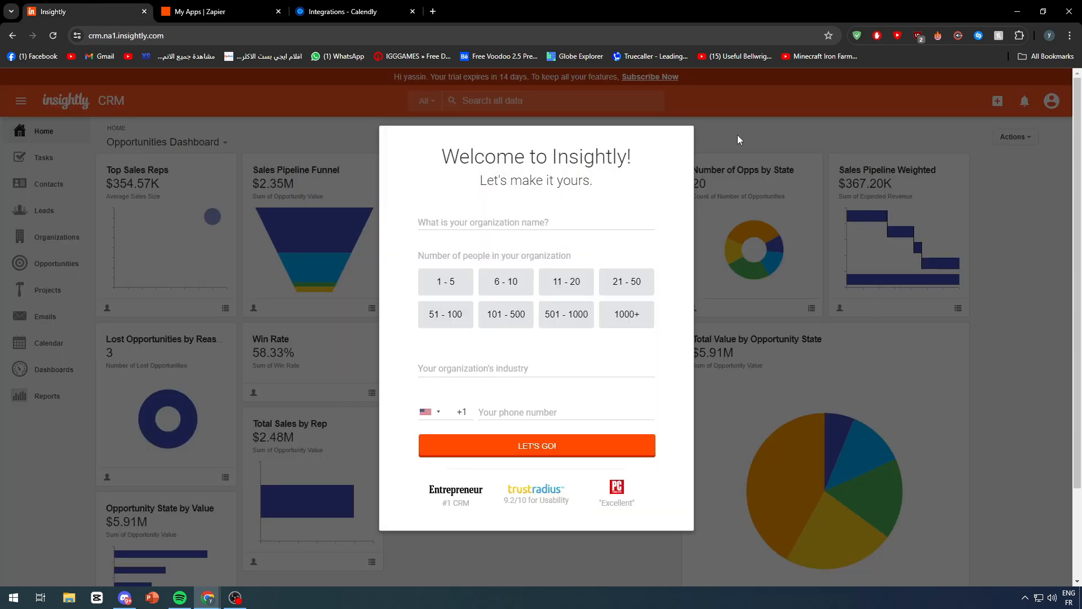
pyautogui.hotkey('ctrl', 'shift', 'i')
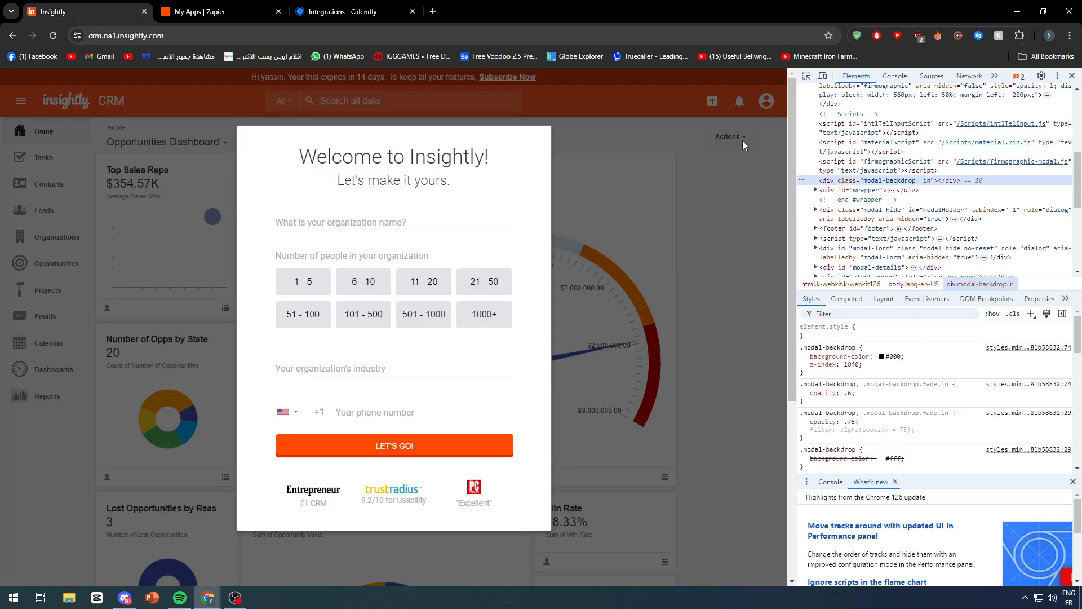
pyautogui.press('Delete')
pyautogui.click(1073, 75)
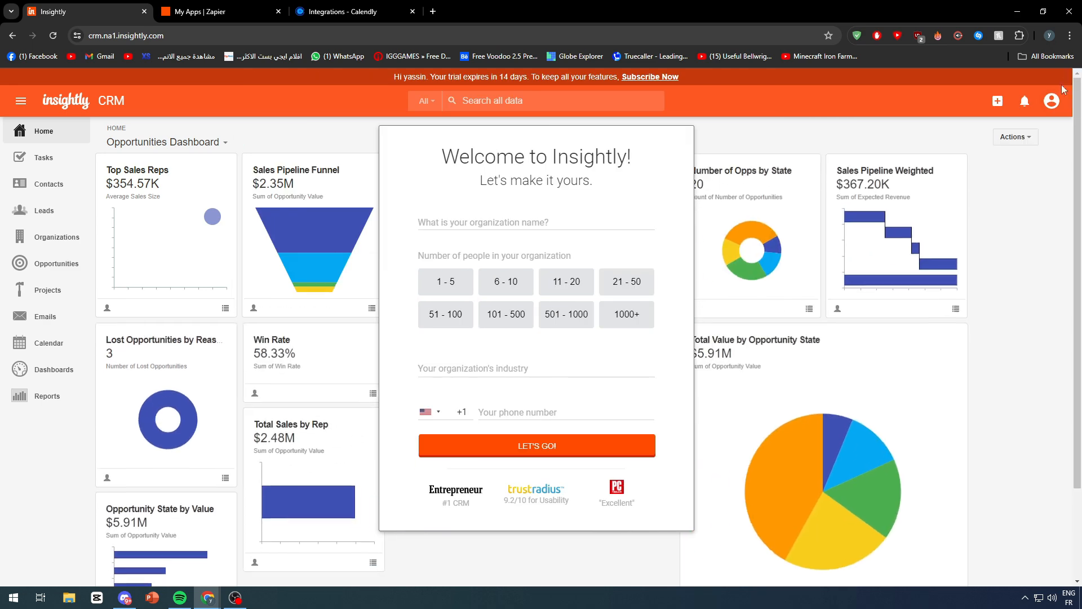
# Step: Open the Insightly user settings and locate the account's API key in the API section
pyautogui.click(1052, 101)
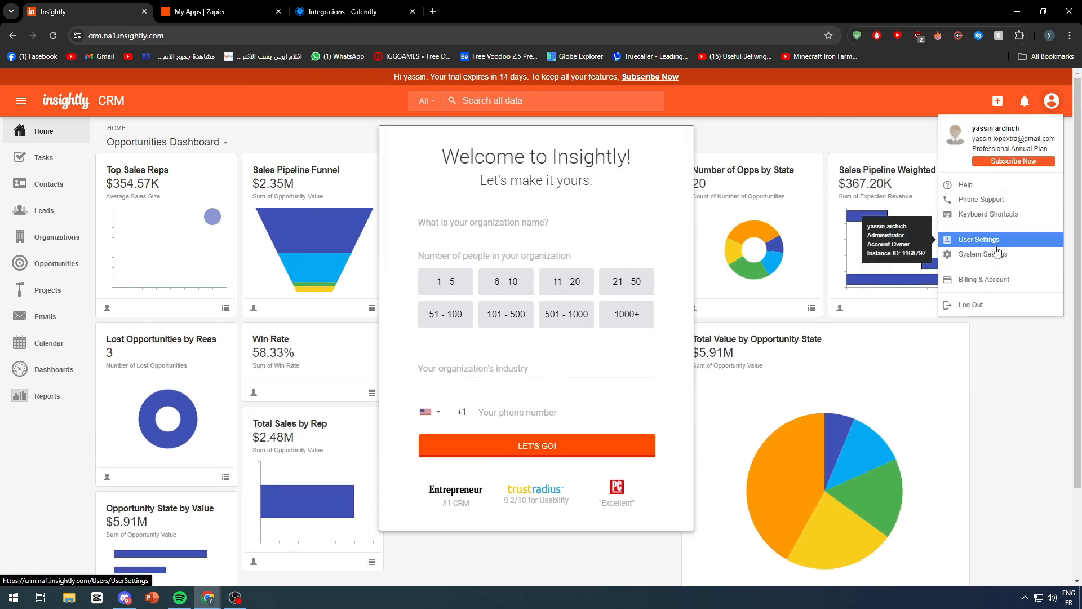
pyautogui.click(991, 240)
pyautogui.scroll(-3, 913, 265)
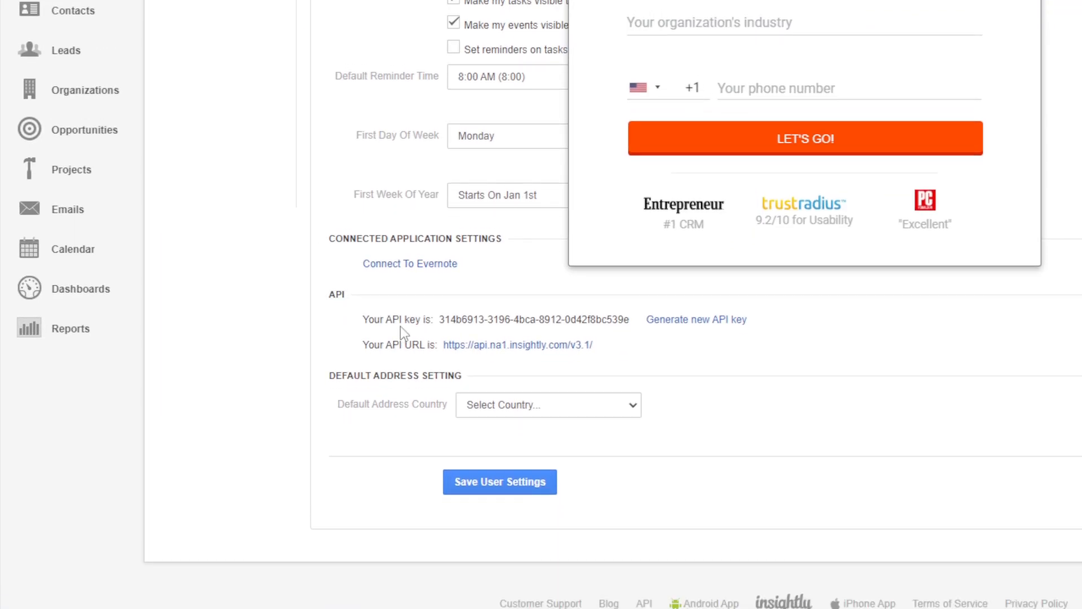
pyautogui.moveTo(400, 326); pyautogui.dragTo(546, 332)
pyautogui.click(546, 333)
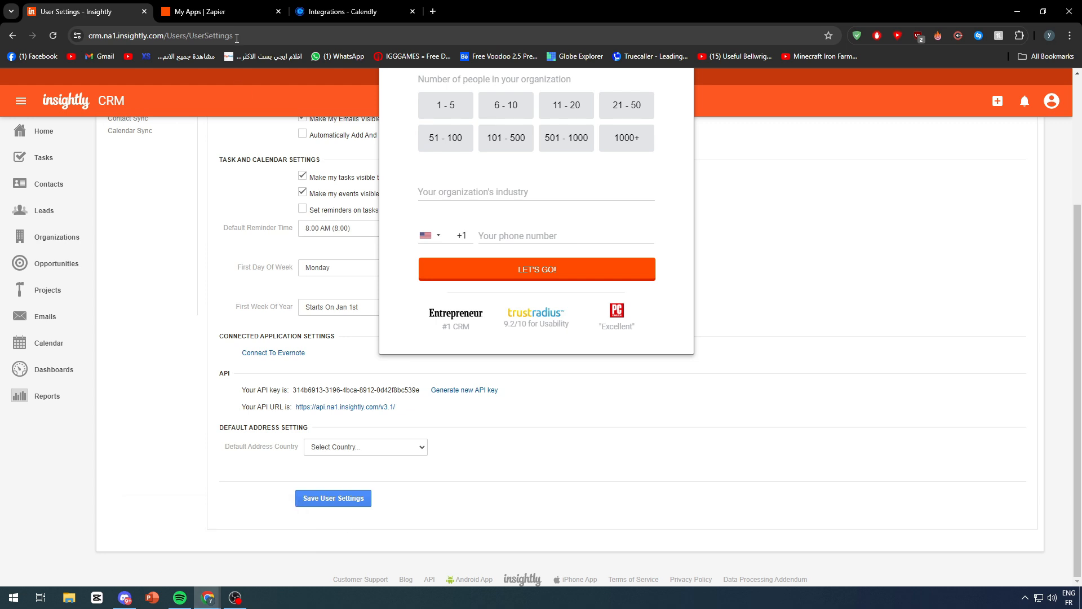
# Step: Switch to Zapier, open the existing Insightly connection and test it
pyautogui.hotkey('ctrl', 'Tab')
pyautogui.click(898, 182)
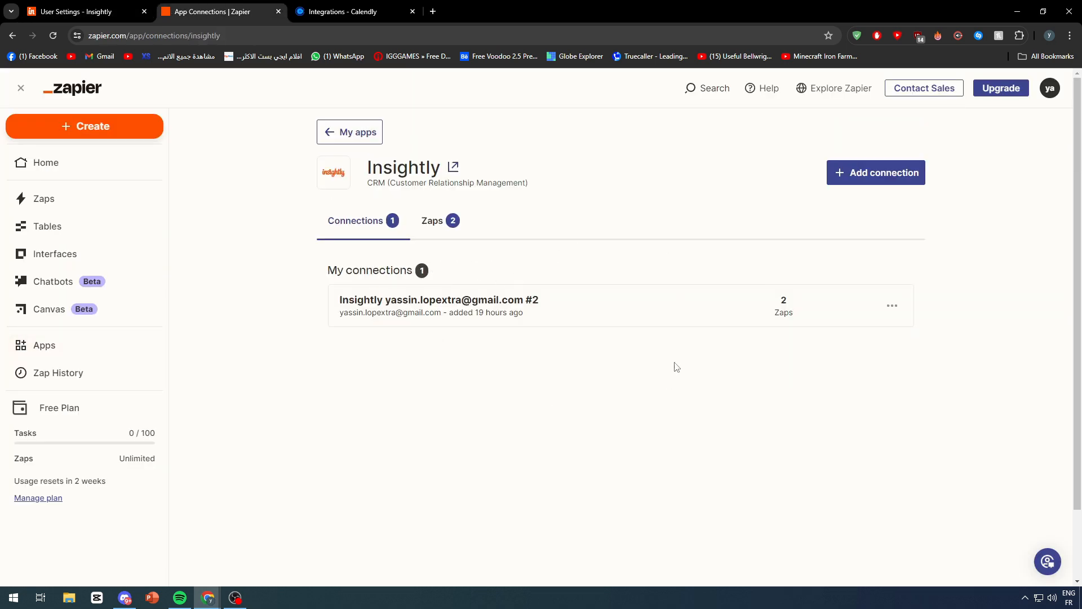
pyautogui.click(893, 312)
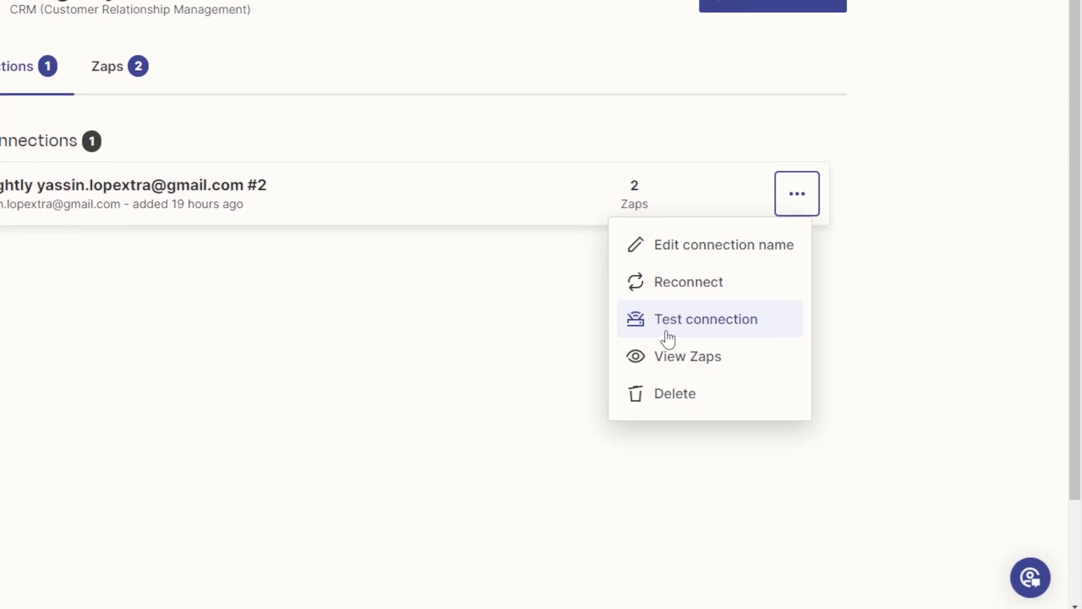
pyautogui.click(679, 349)
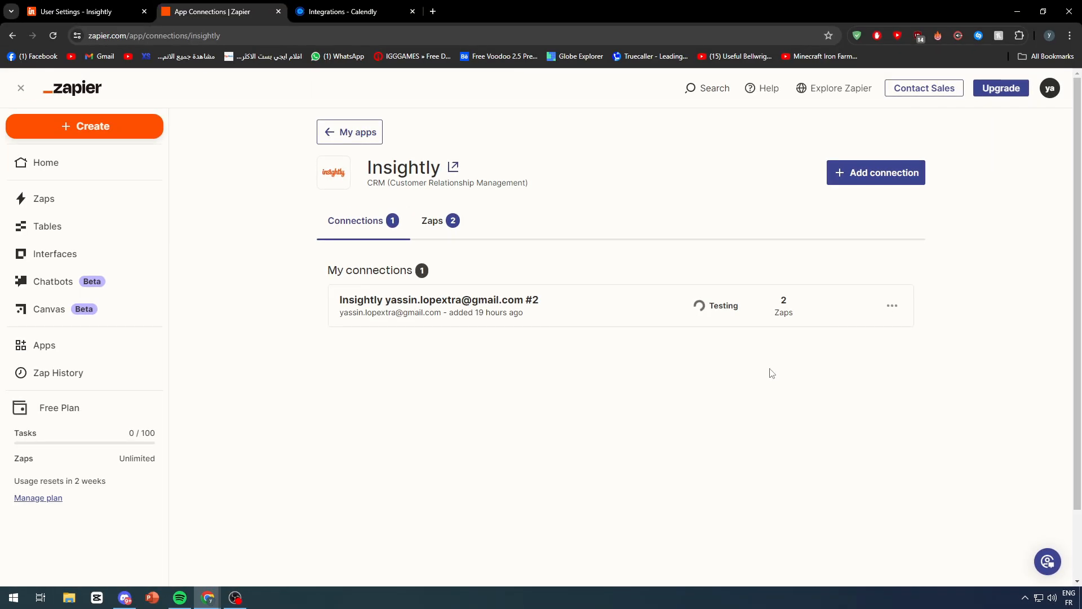
pyautogui.moveTo(692, 310); pyautogui.dragTo(743, 311)
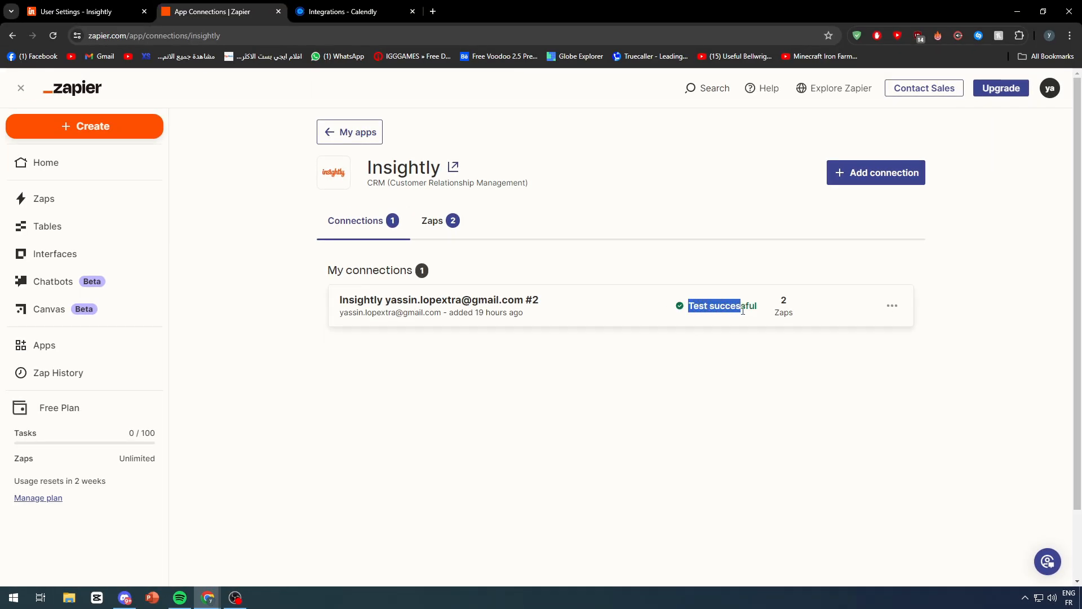
pyautogui.click(719, 355)
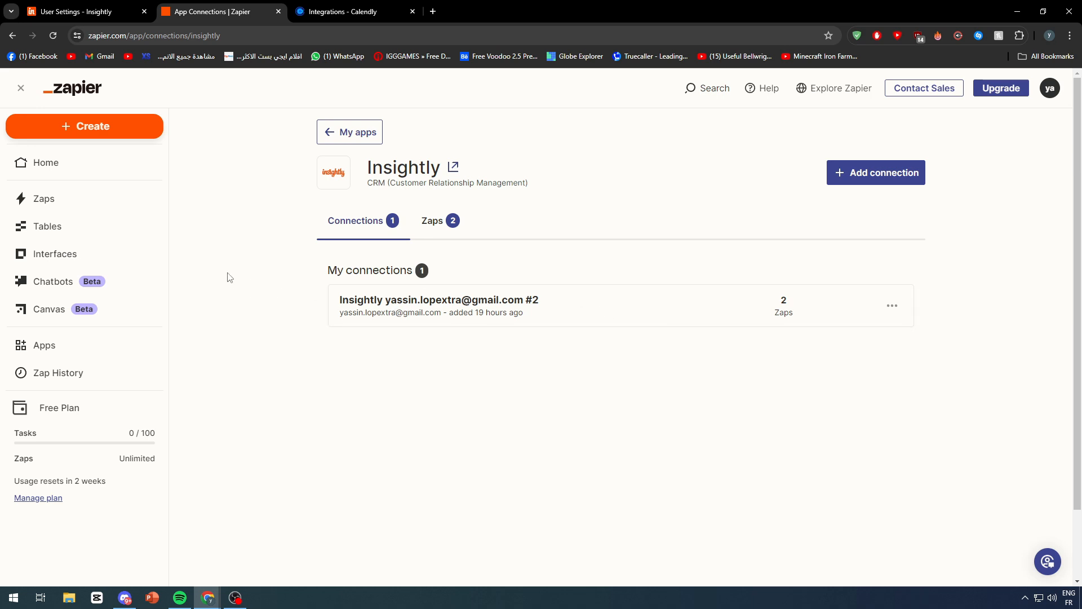
# Step: Search Zapier's Apps page for "calendly", connect Calendly as a new app and authorize Calendly for Zapier
pyautogui.click(107, 345)
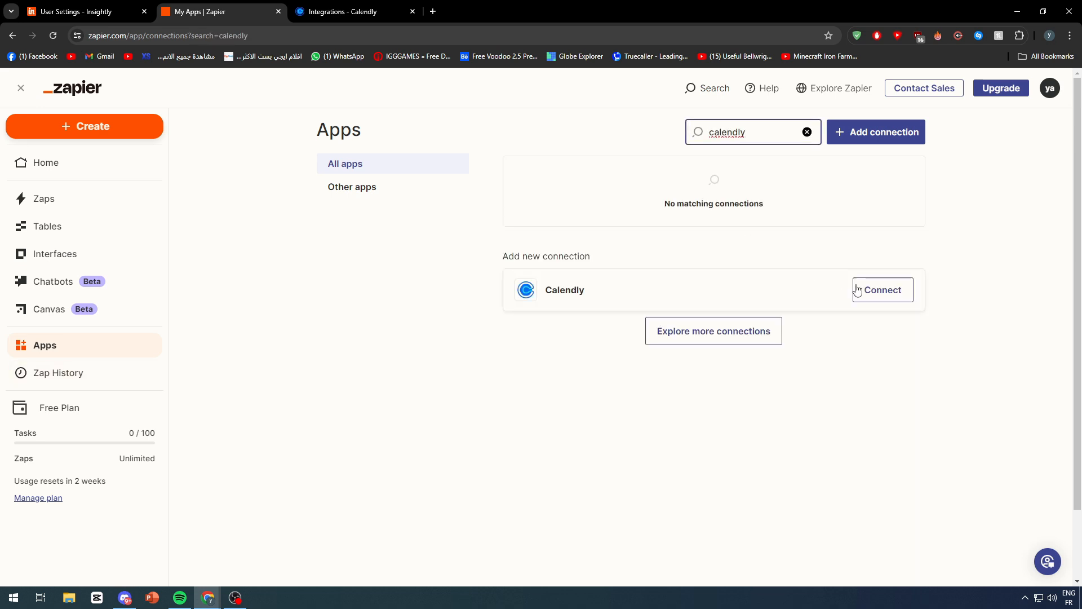
pyautogui.click(900, 300)
pyautogui.moveTo(350, 12); pyautogui.dragTo(626, 84)
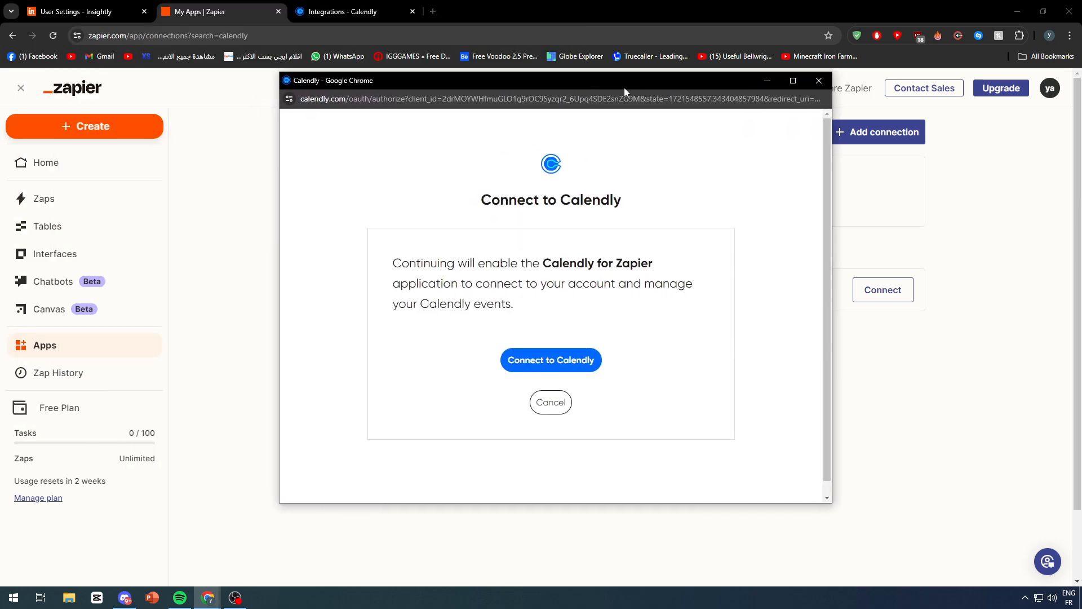
pyautogui.click(590, 365)
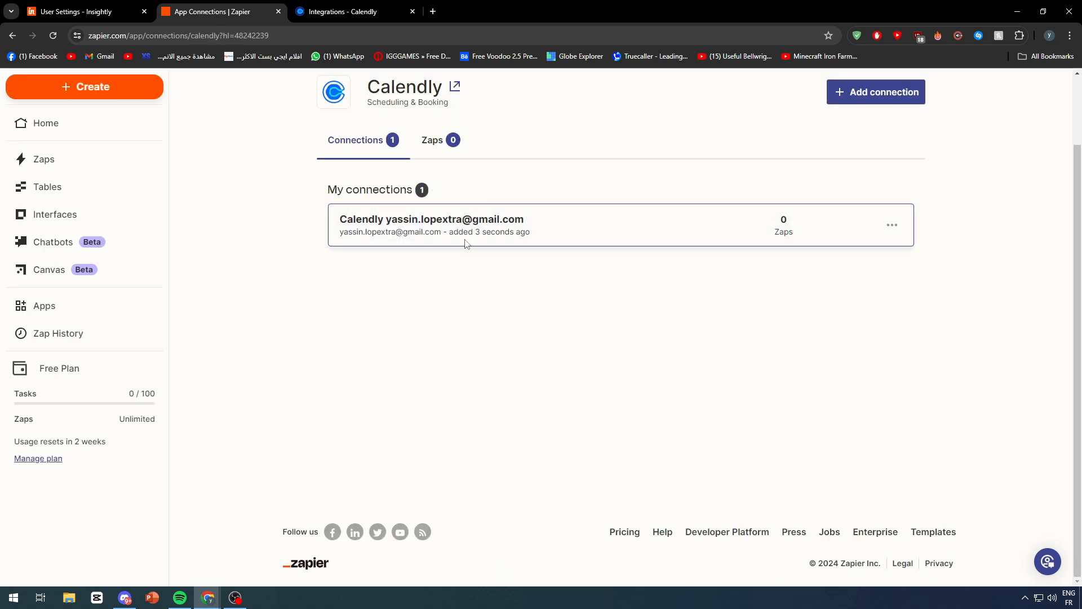
# Step: Test the new Calendly connection
pyautogui.click(892, 225)
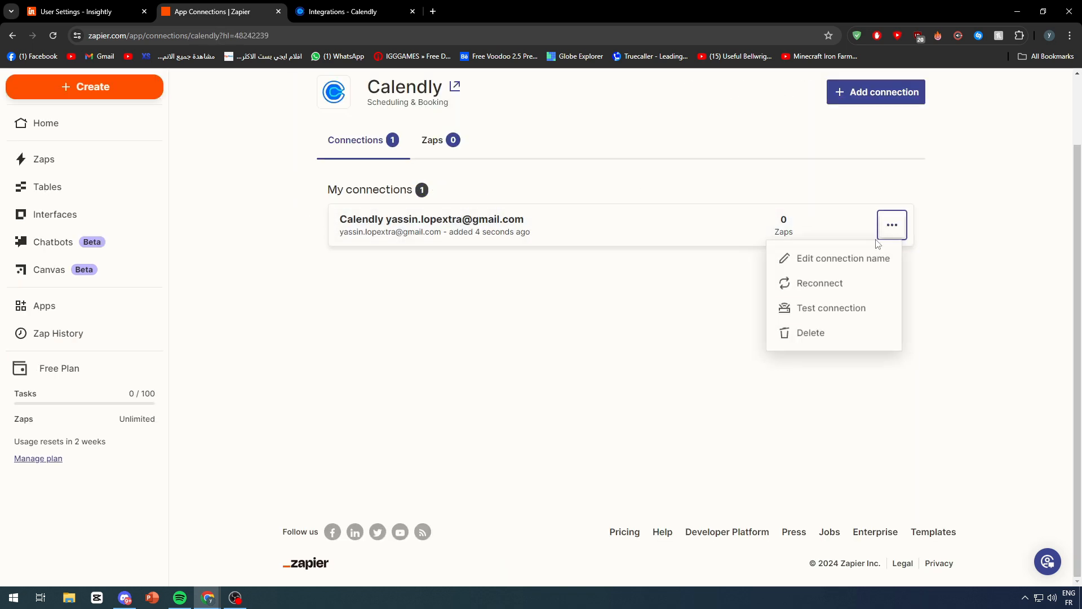
pyautogui.click(804, 315)
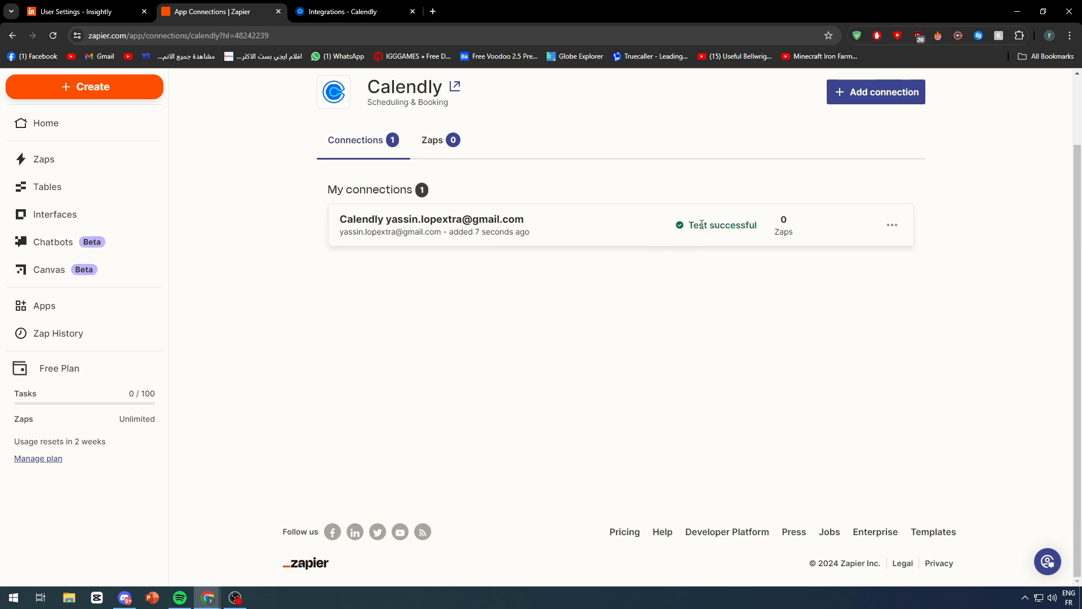
pyautogui.scroll(1, 258, 317)
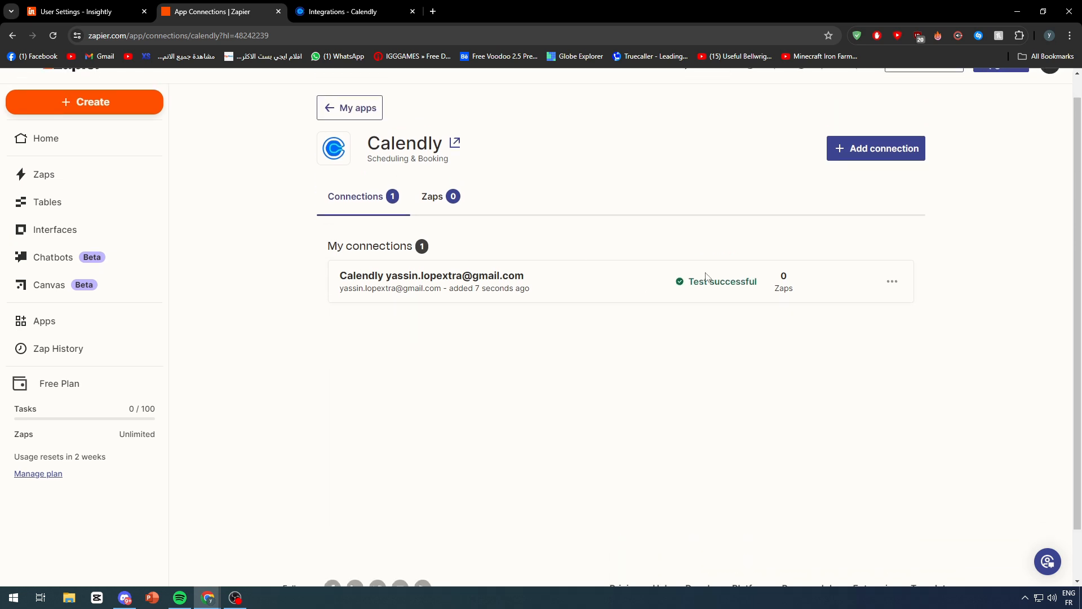
pyautogui.scroll(1, 227, 203)
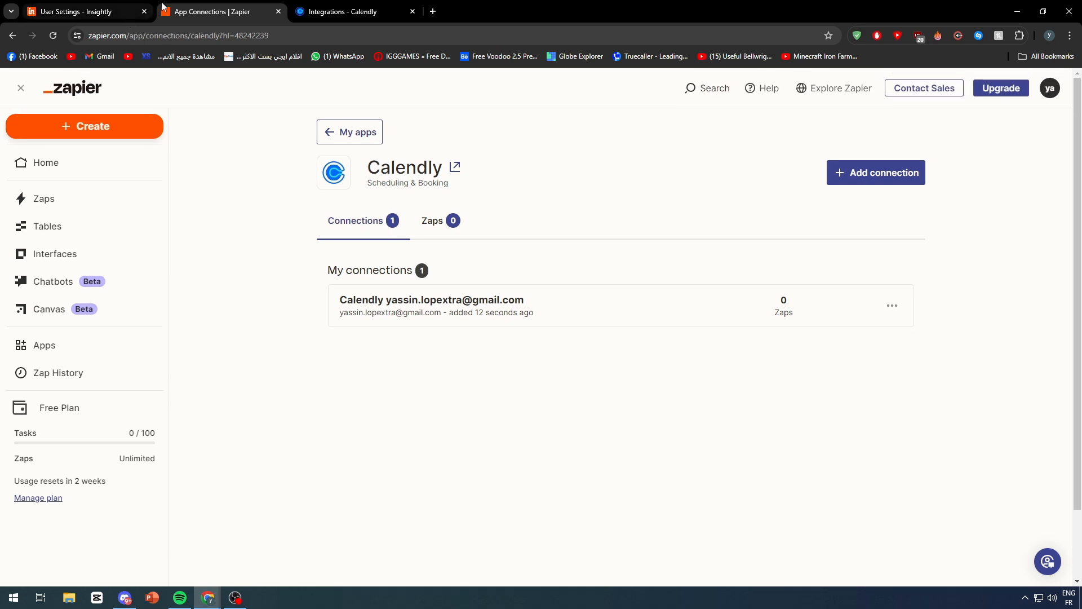
# Step: Move the Zapier browser tab after the Calendly one, look over the Insightly and Calendly pages, and return to Zapier
pyautogui.moveTo(162, 7); pyautogui.dragTo(293, 8)
pyautogui.click(214, 12)
pyautogui.click(110, 10)
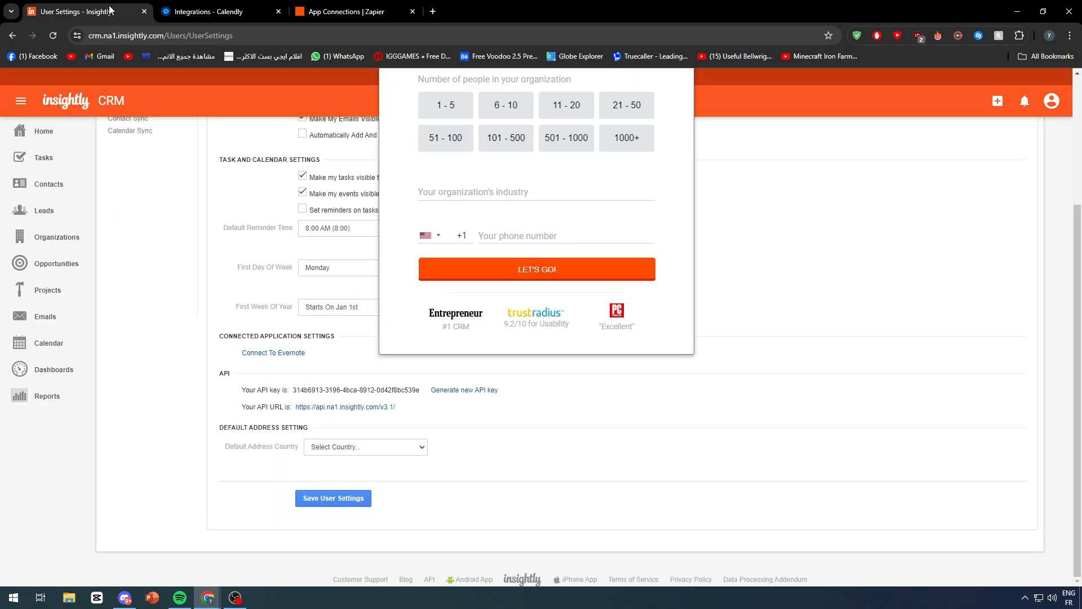
pyautogui.click(198, 6)
pyautogui.click(349, 8)
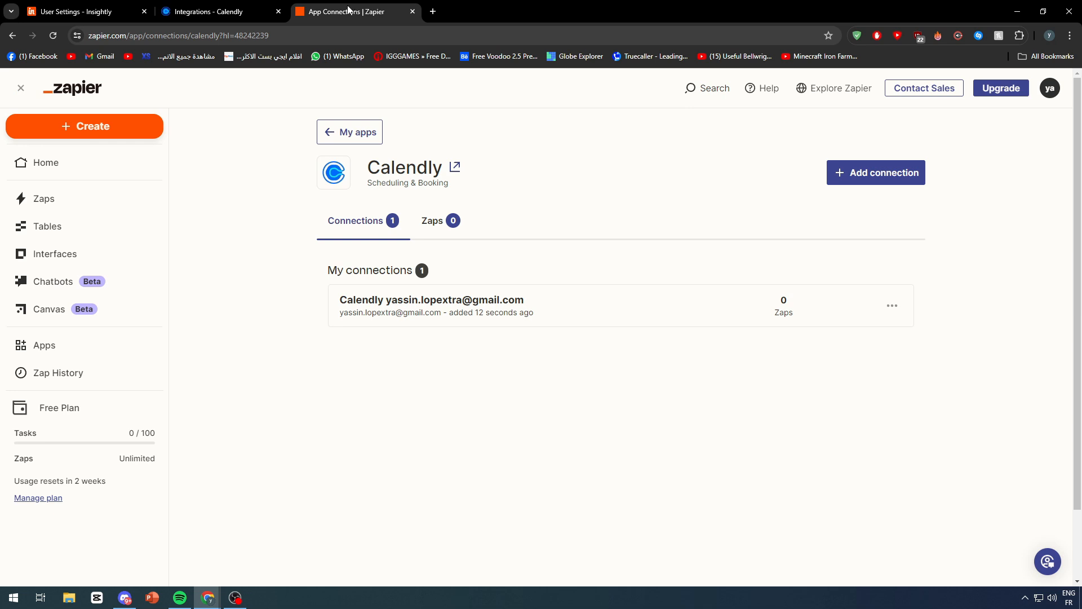
pyautogui.scroll(-1, 195, 229)
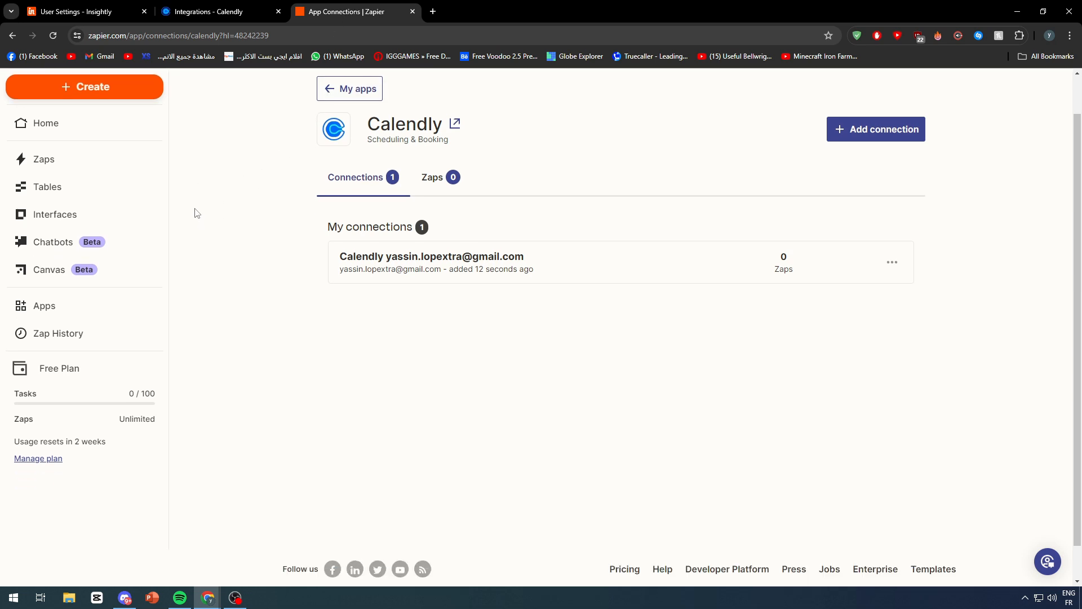
pyautogui.scroll(1, 267, 234)
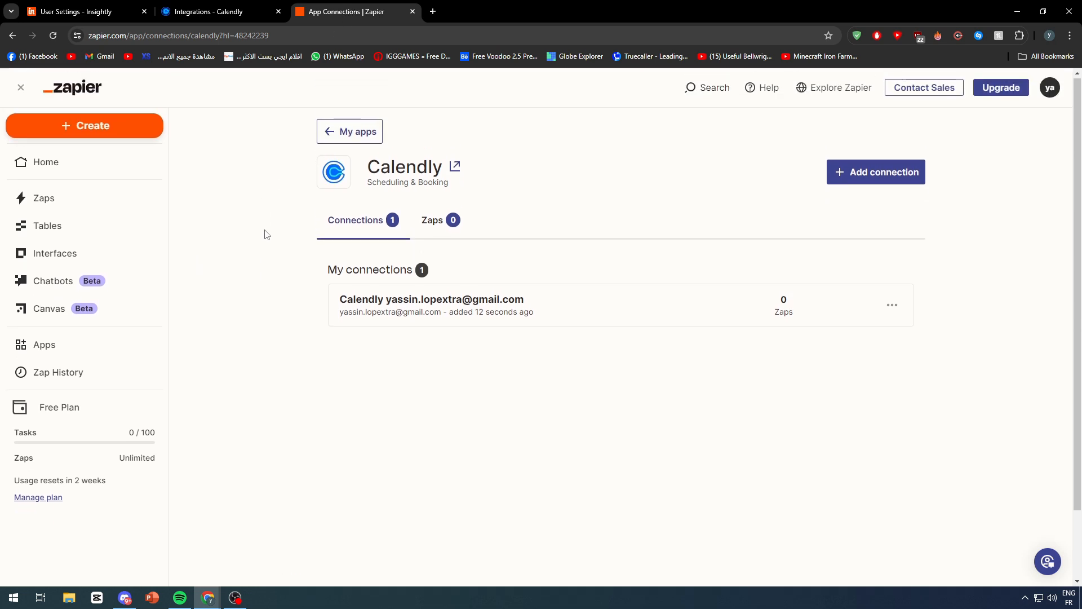
# Step: Create a new Zap and ask Copilot to "connect insightly with calendly"
pyautogui.click(95, 138)
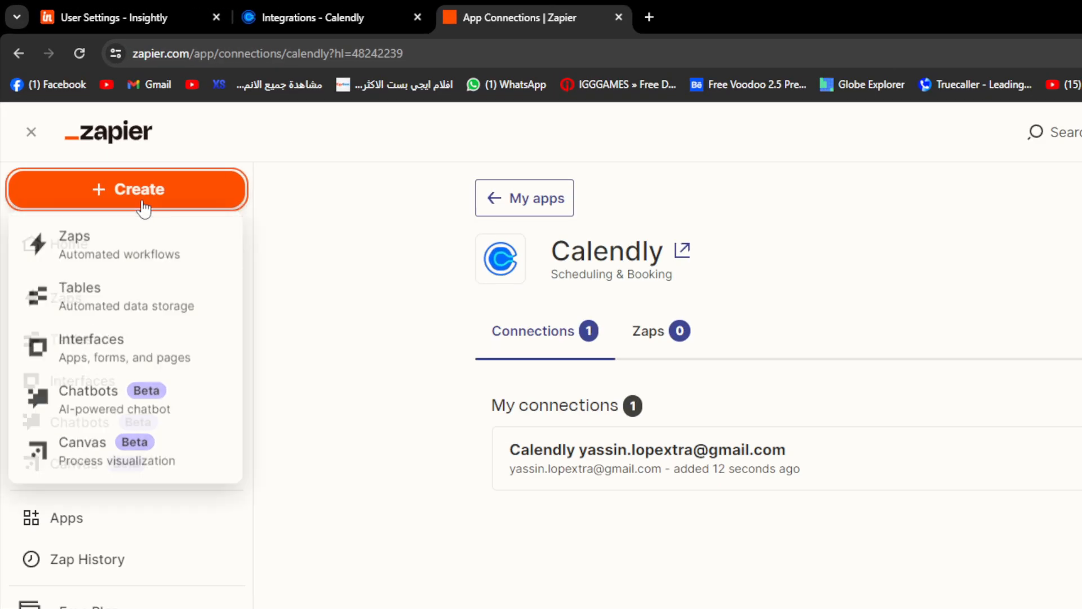
pyautogui.click(119, 233)
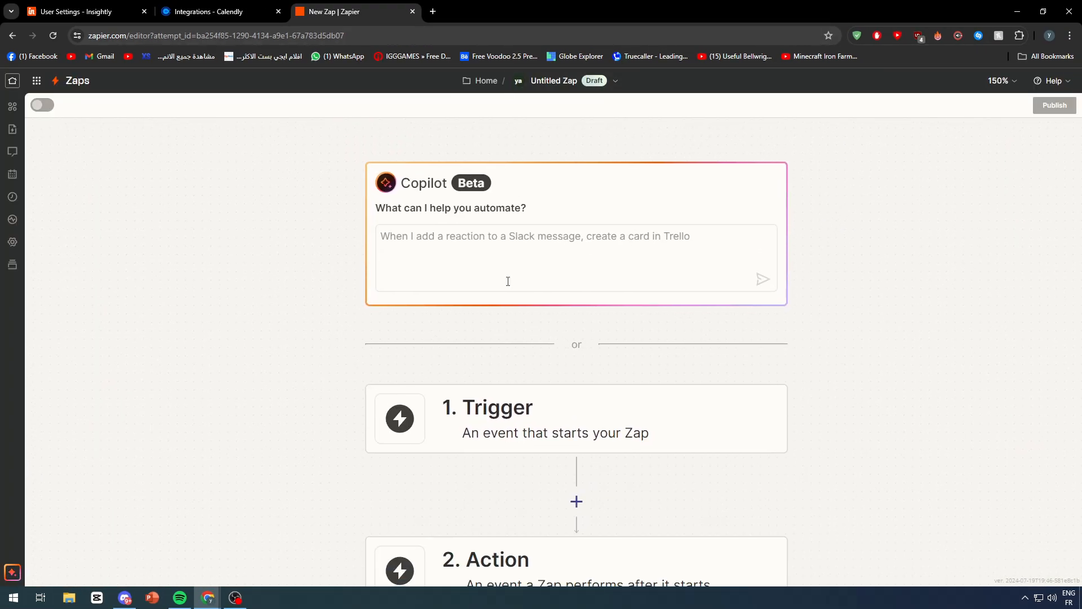
pyautogui.click(513, 246)
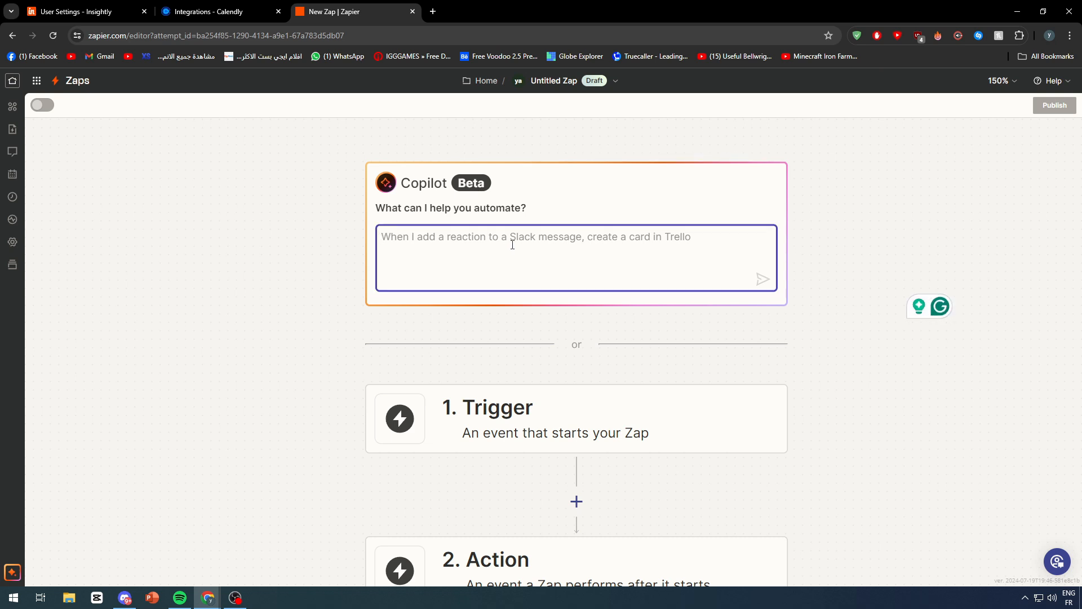
pyautogui.write('connect insig')
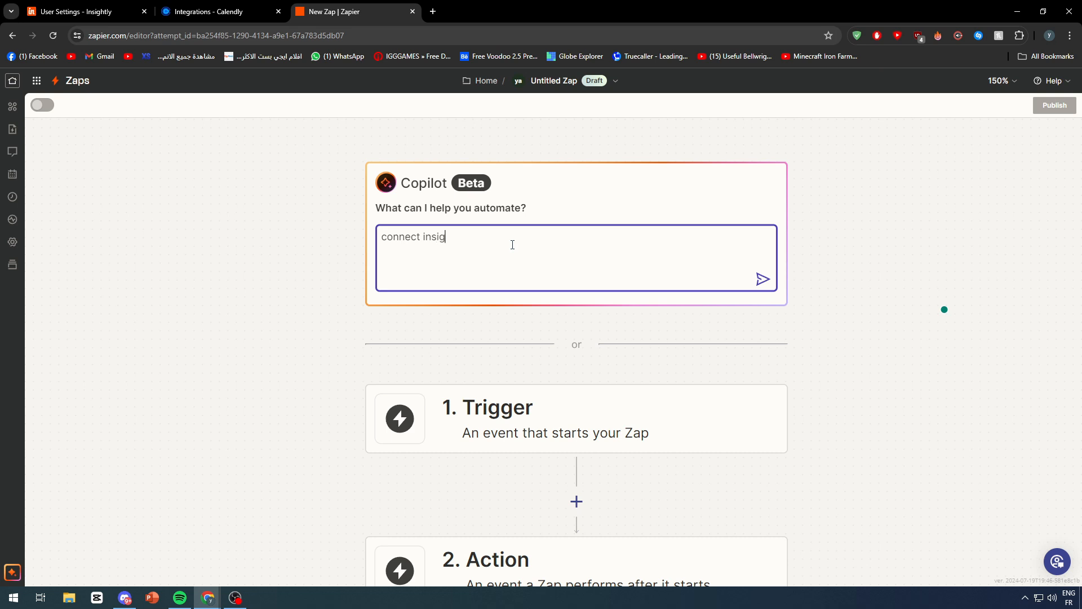
pyautogui.write('htly with calendly')
pyautogui.click(559, 210)
pyautogui.click(763, 279)
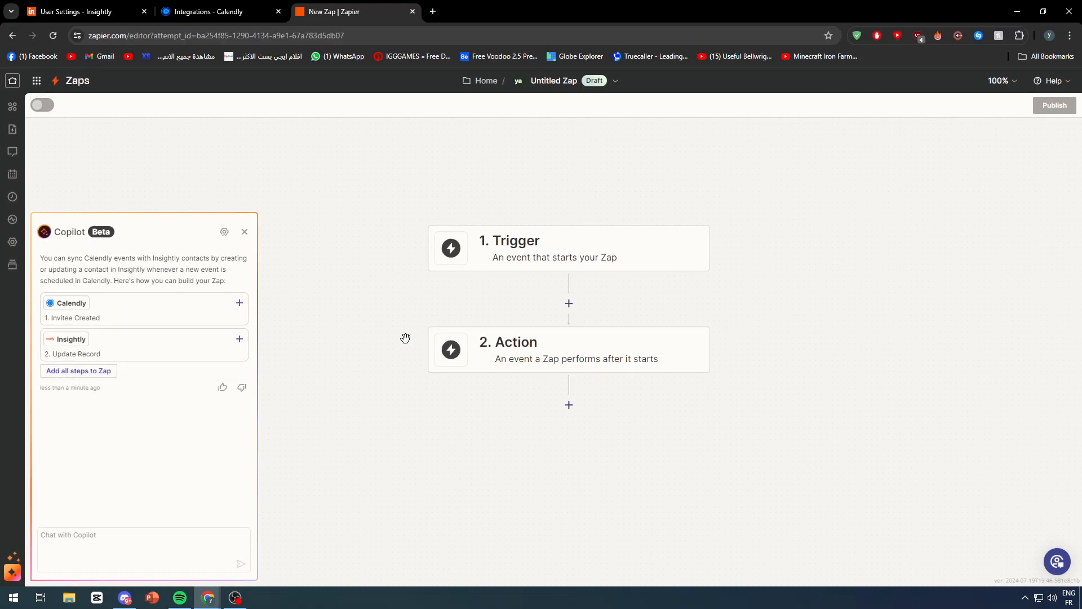
# Step: Ask Copilot "whenever there is a new event with a specific contact in calendly search for that contact in insightly and add the event into it"
pyautogui.scroll(1, 415, 325)
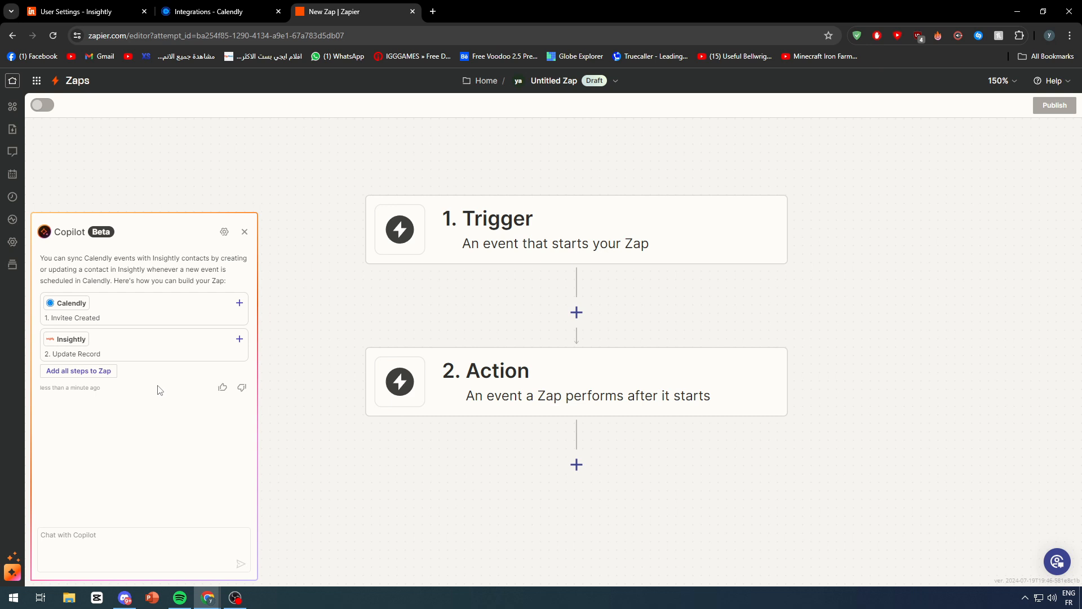
pyautogui.click(116, 535)
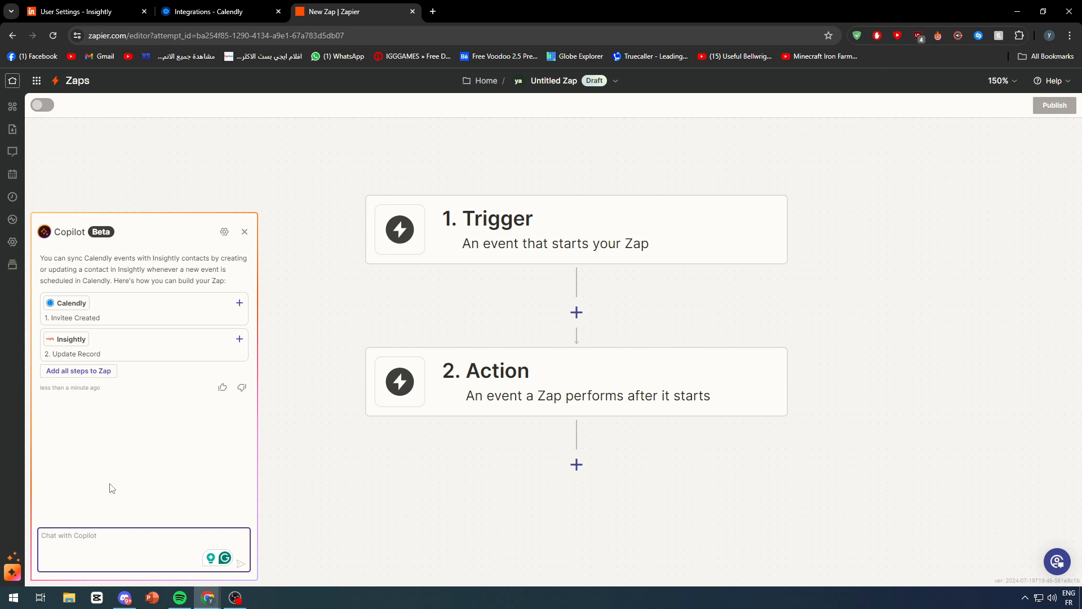
pyautogui.write('when')
pyautogui.write(' event with a specific contact')
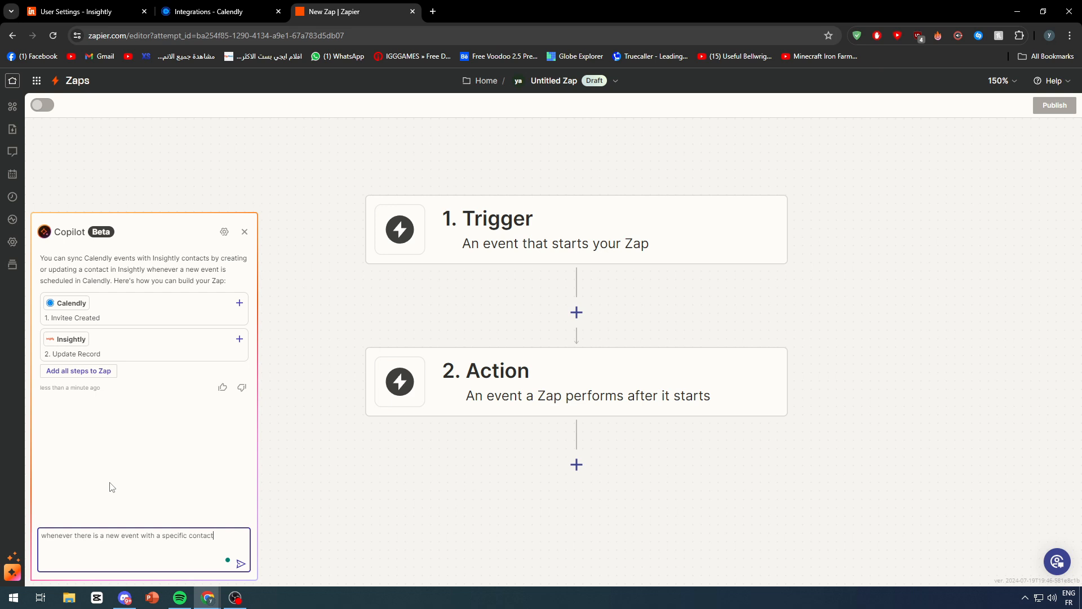
pyautogui.write('alendly search for that contact in insightly and')
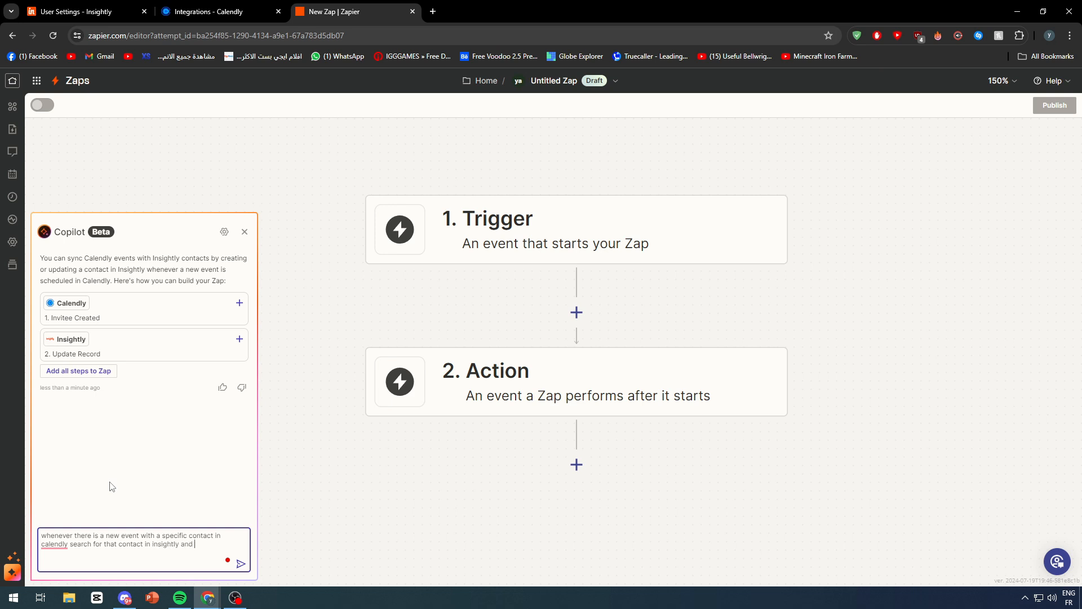
pyautogui.write('add the event into it')
pyautogui.press('Return')
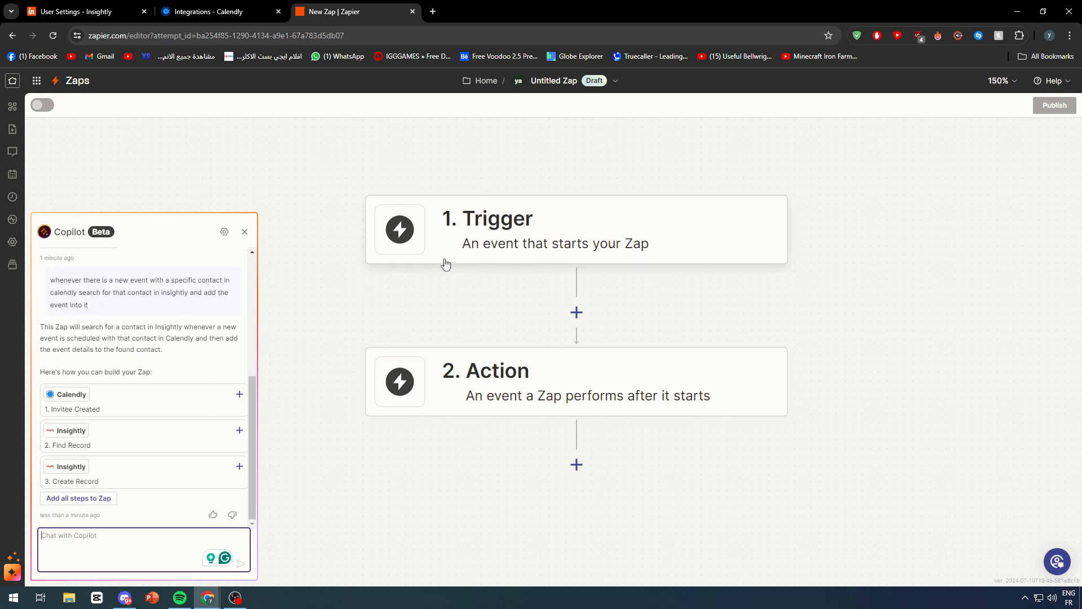
# Step: Look over the Calendly integrations page and Insightly's contacts list, and return to the Zap editor
pyautogui.click(98, 367)
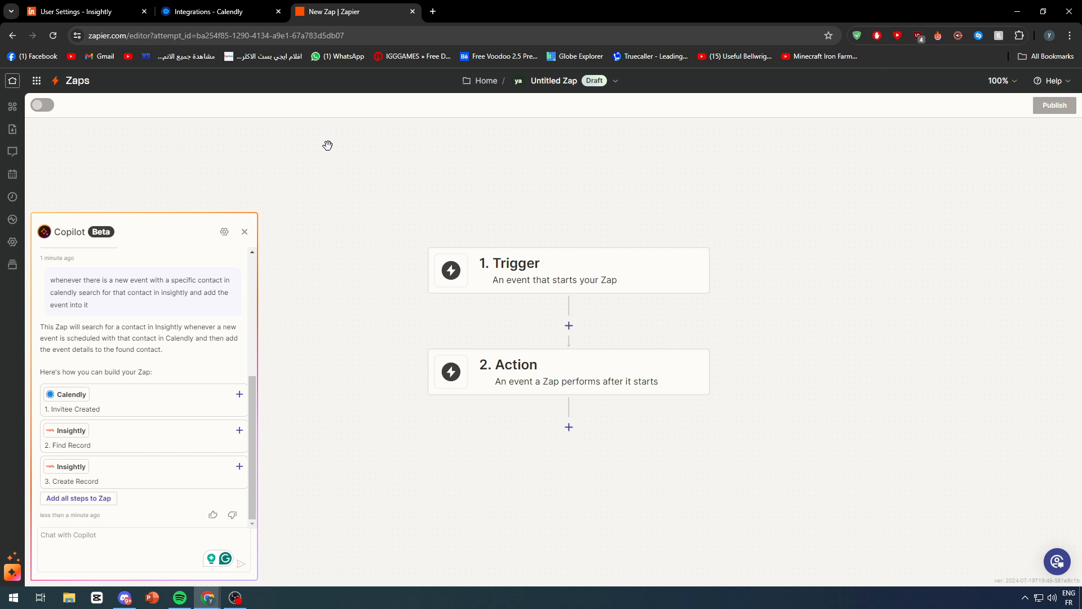
pyautogui.click(222, 11)
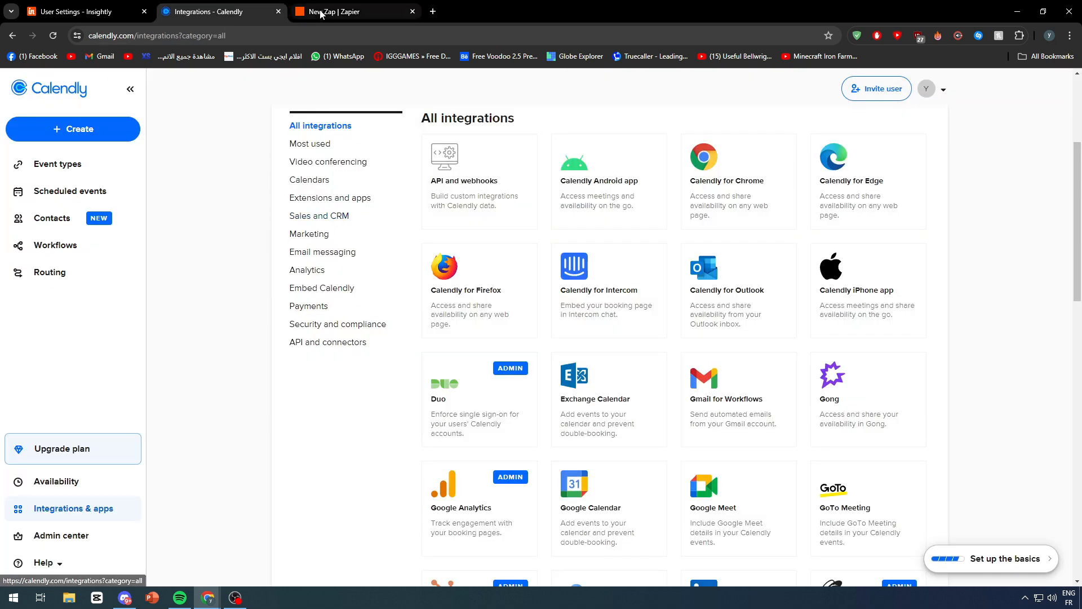
pyautogui.click(320, 14)
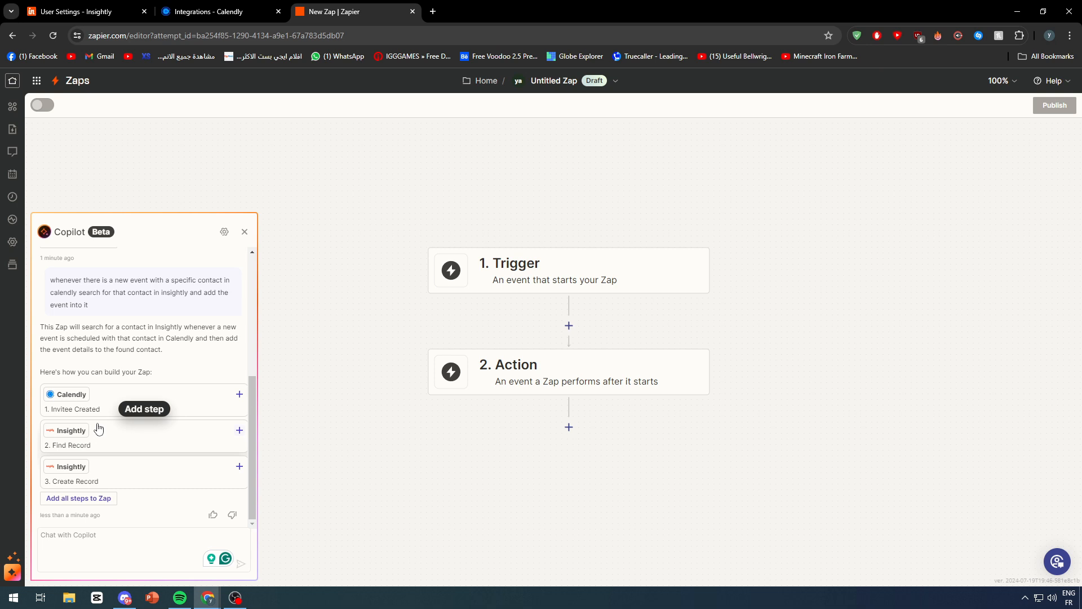
pyautogui.click(88, 11)
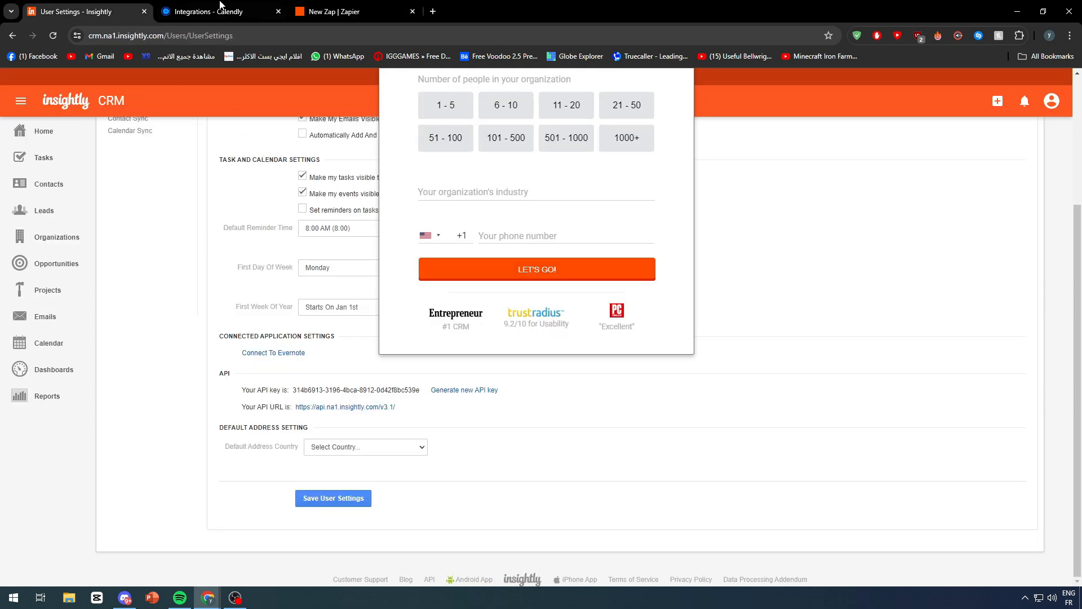
pyautogui.click(64, 193)
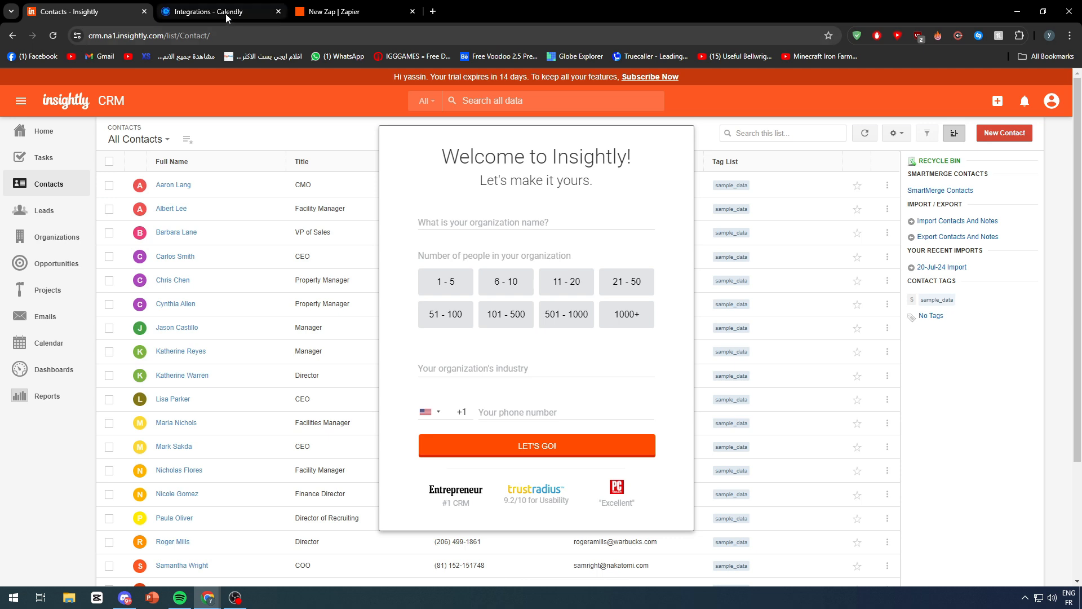
pyautogui.click(225, 14)
pyautogui.click(333, 12)
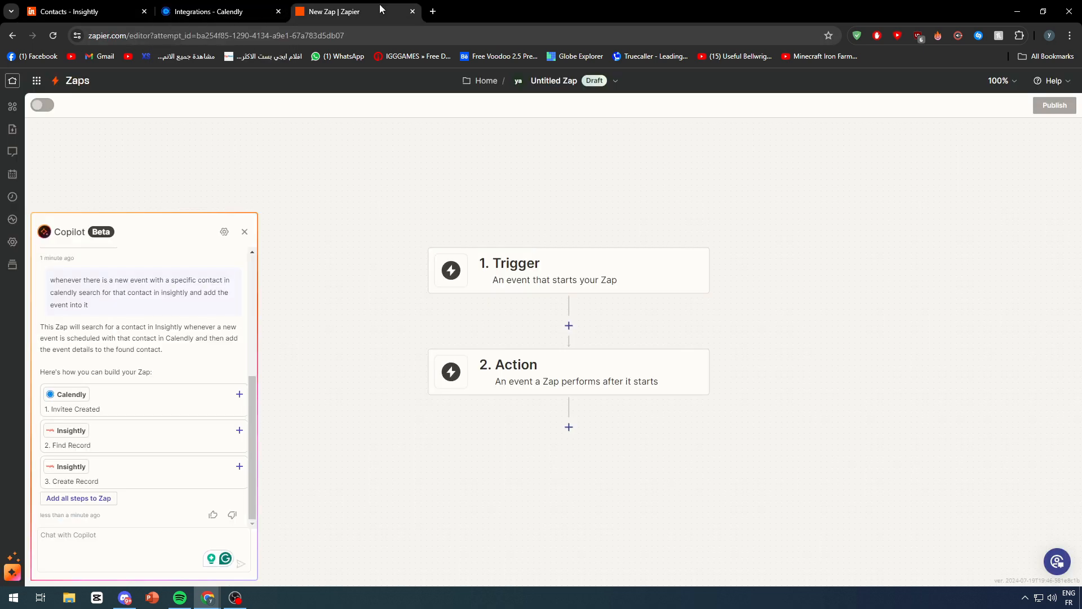
# Step: Add Copilot's suggested Calendly Invitee Created trigger to the Zap, and reload the unresponsive editor page
pyautogui.click(239, 394)
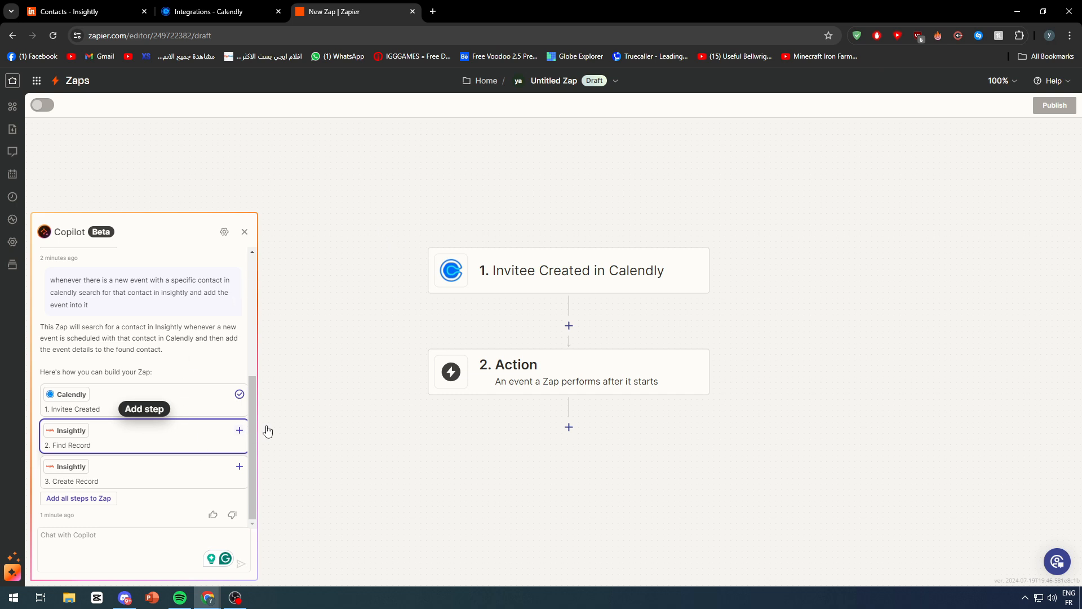
pyautogui.click(266, 44)
pyautogui.click(239, 434)
pyautogui.click(285, 43)
pyautogui.press('Return')
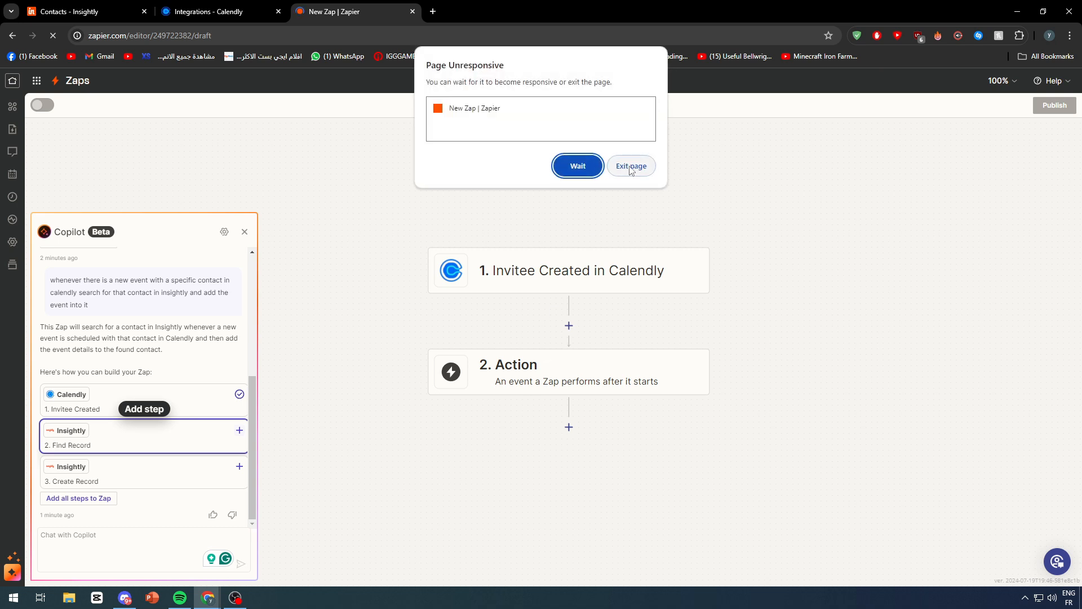
pyautogui.click(631, 167)
pyautogui.click(693, 311)
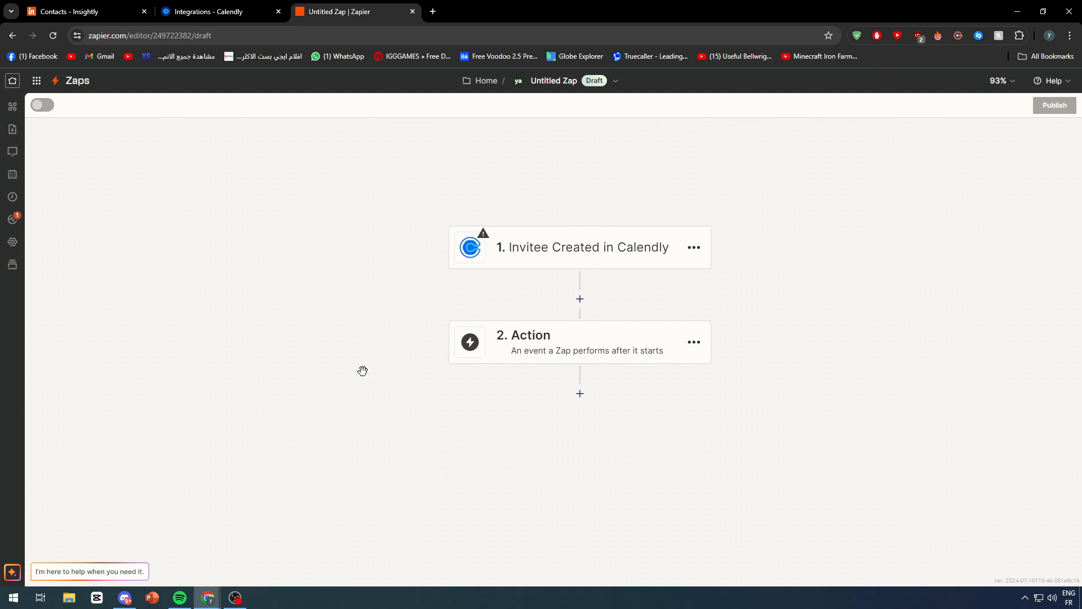
# Step: Reopen Copilot, repeat the Calendly-to-Insightly event request, and add its suggested Insightly Find Record and Create Record steps to the Zap
pyautogui.click(12, 572)
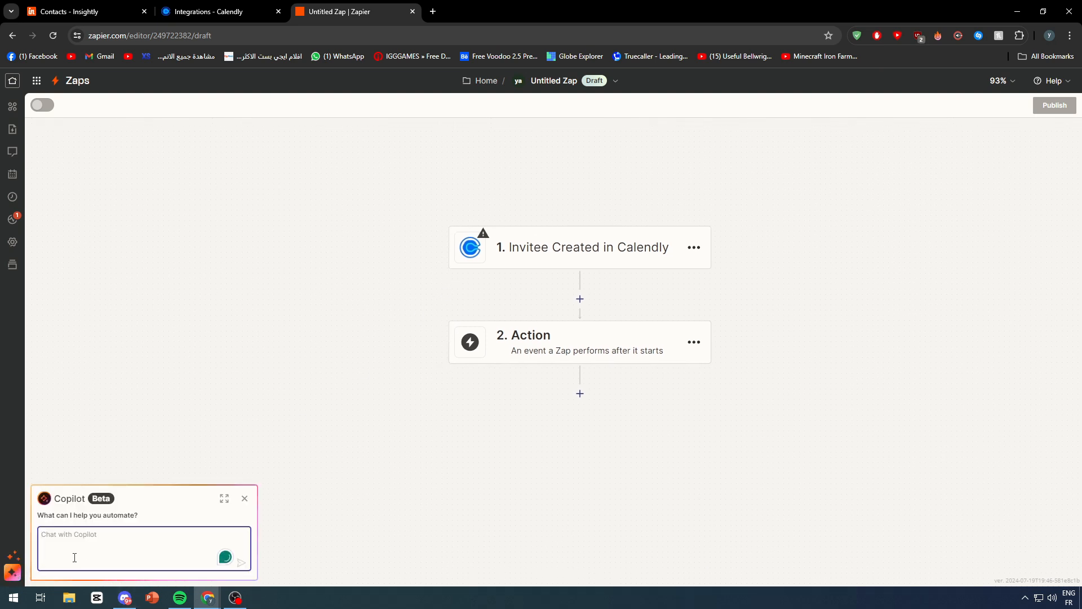
pyautogui.click(240, 363)
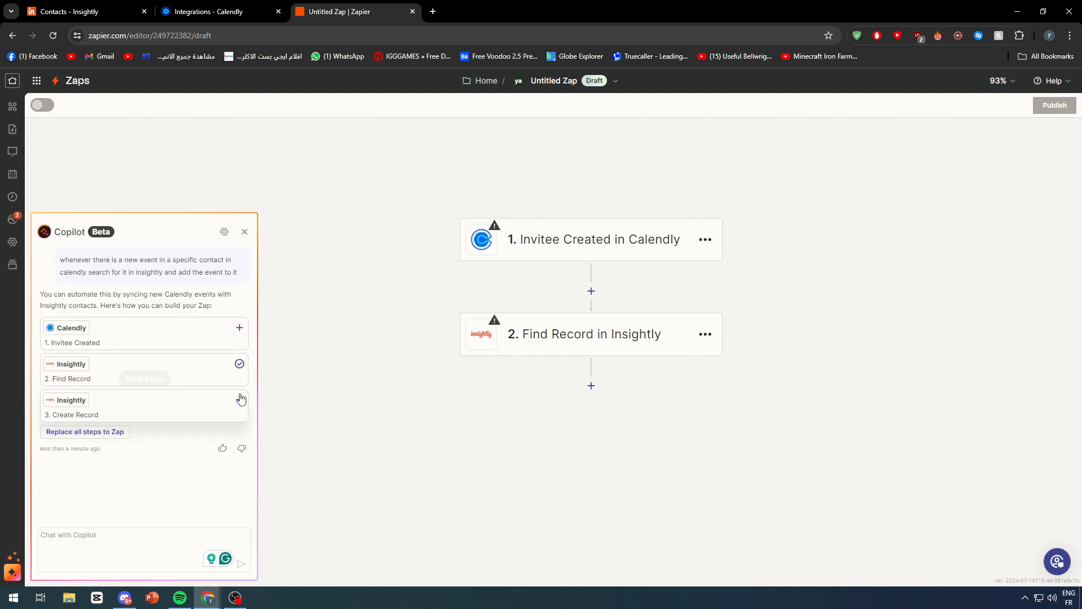
pyautogui.click(240, 400)
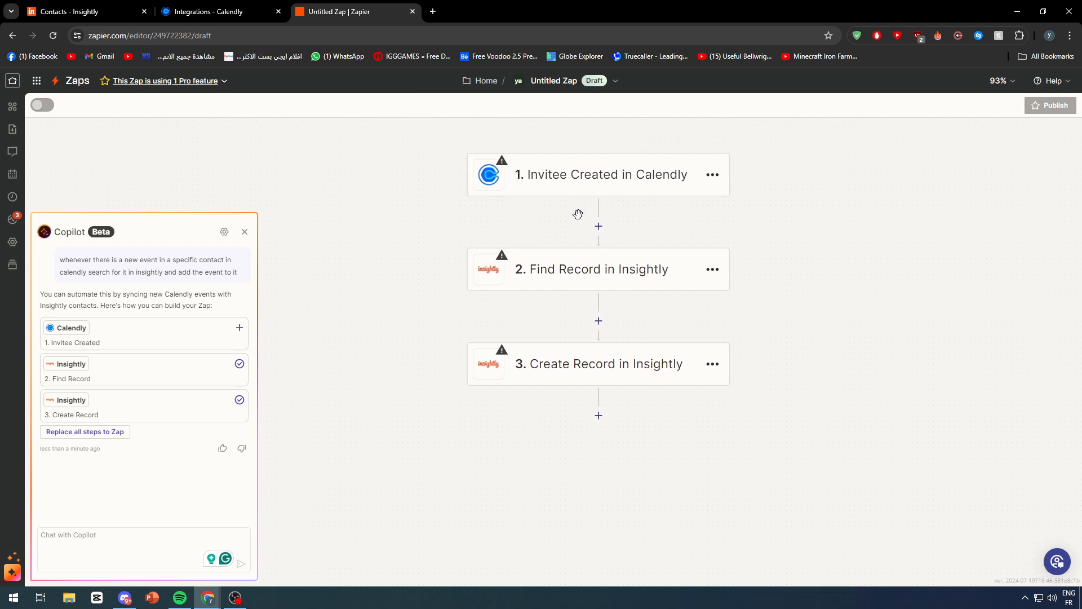
# Step: Open the Calendly Invitee Created trigger, continue with the user webhook subscription scope, and test the trigger
pyautogui.click(556, 186)
pyautogui.click(551, 258)
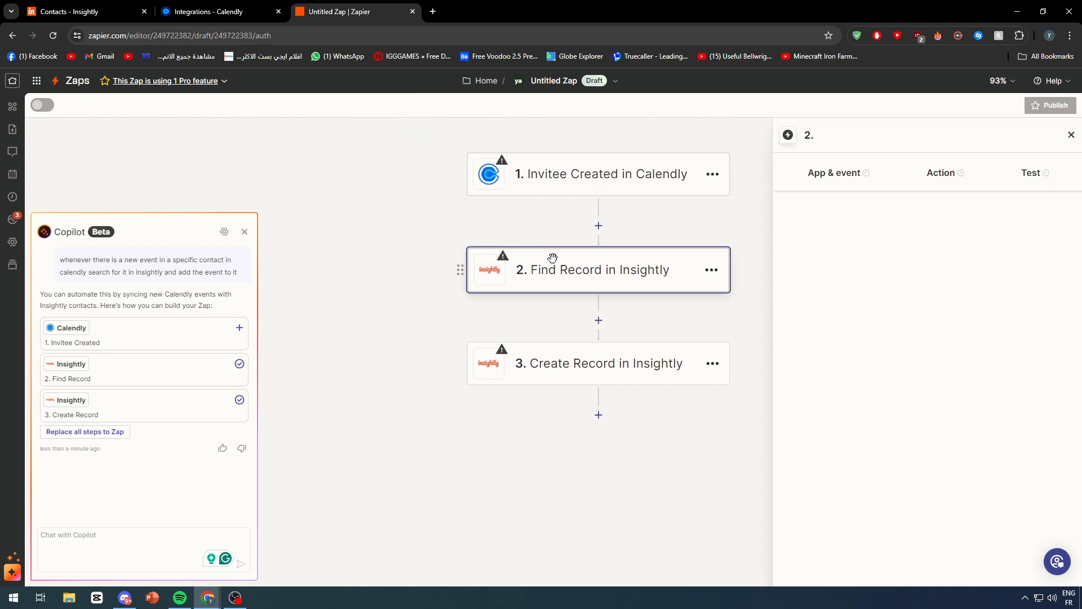
pyautogui.click(554, 189)
pyautogui.click(573, 285)
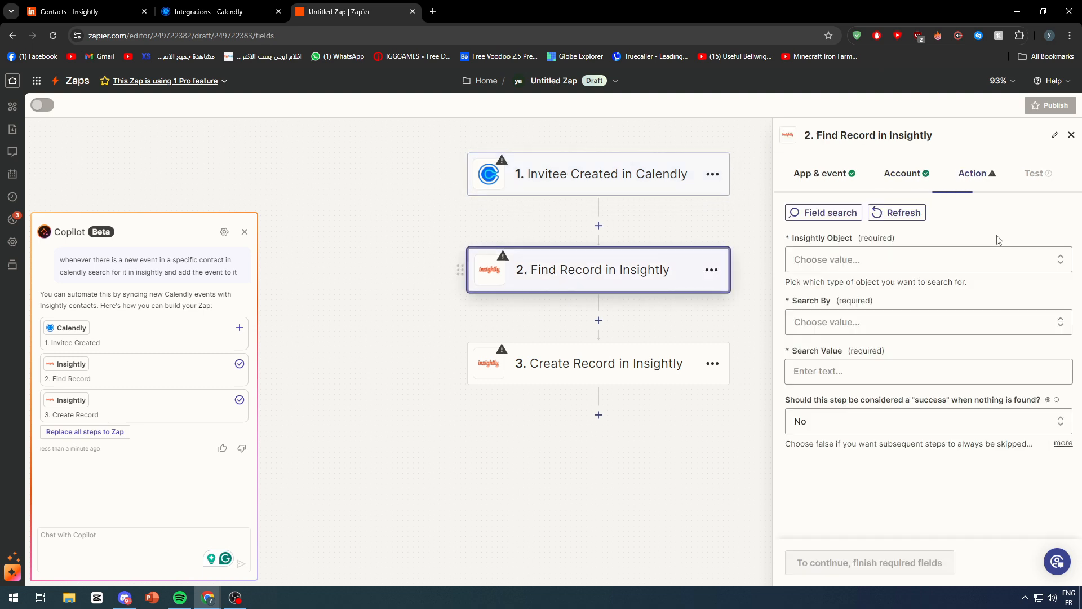
pyautogui.click(676, 176)
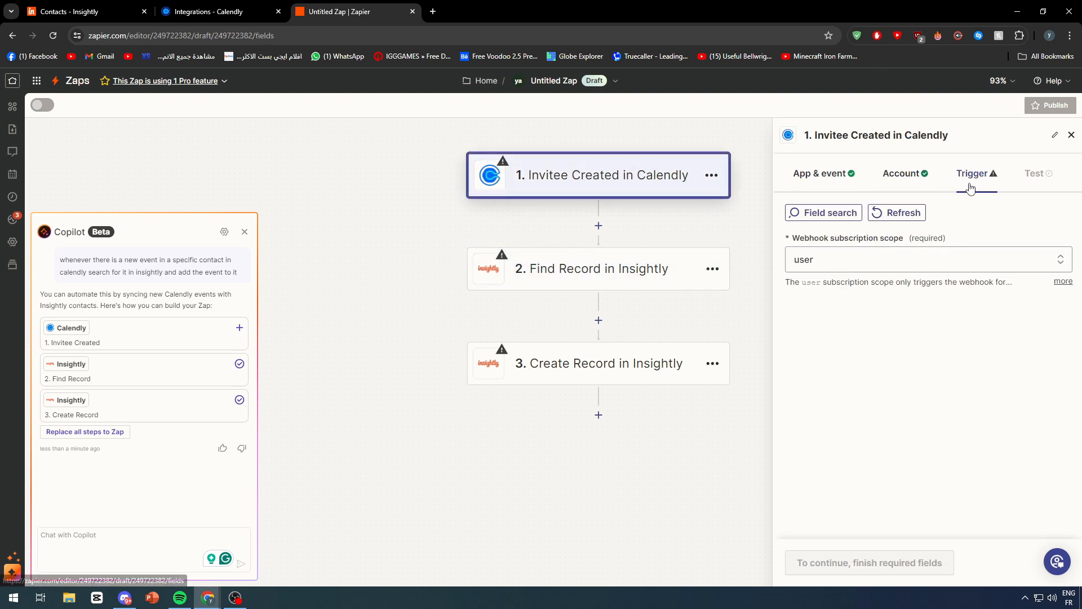
pyautogui.click(816, 561)
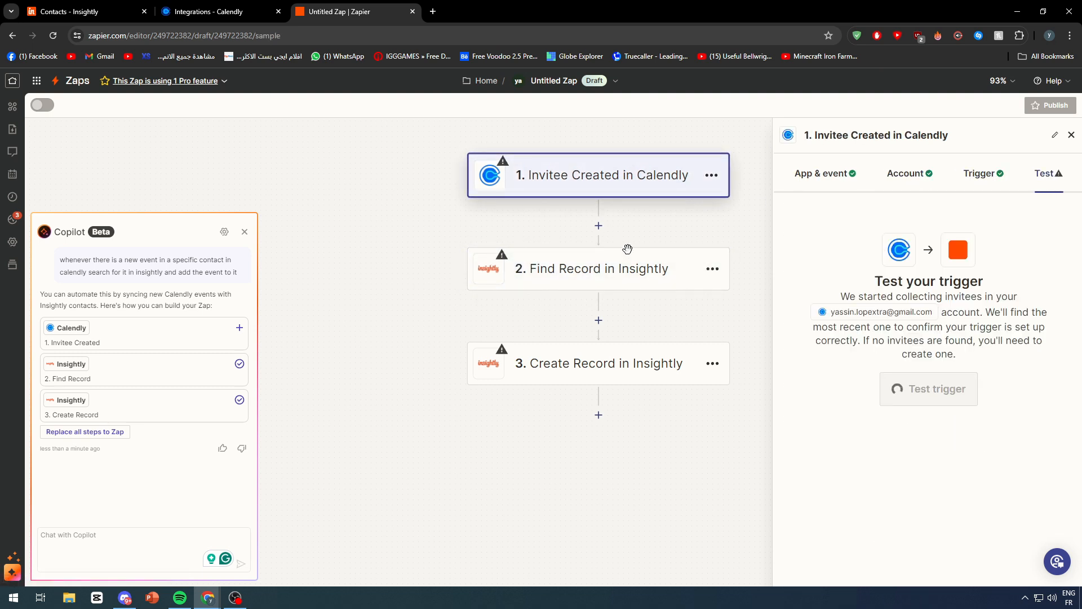
pyautogui.click(958, 401)
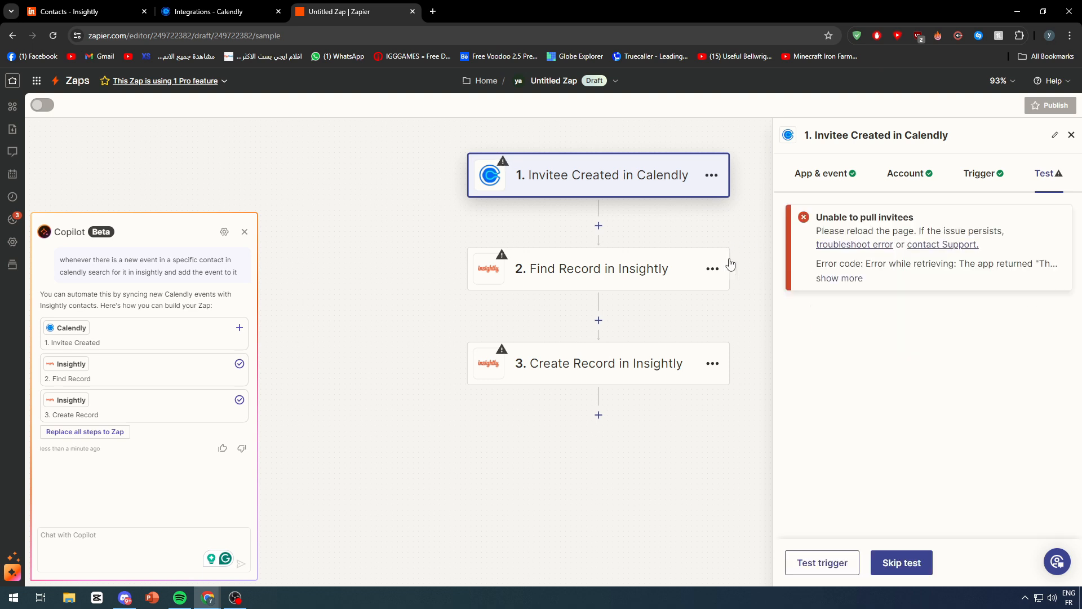
pyautogui.click(821, 562)
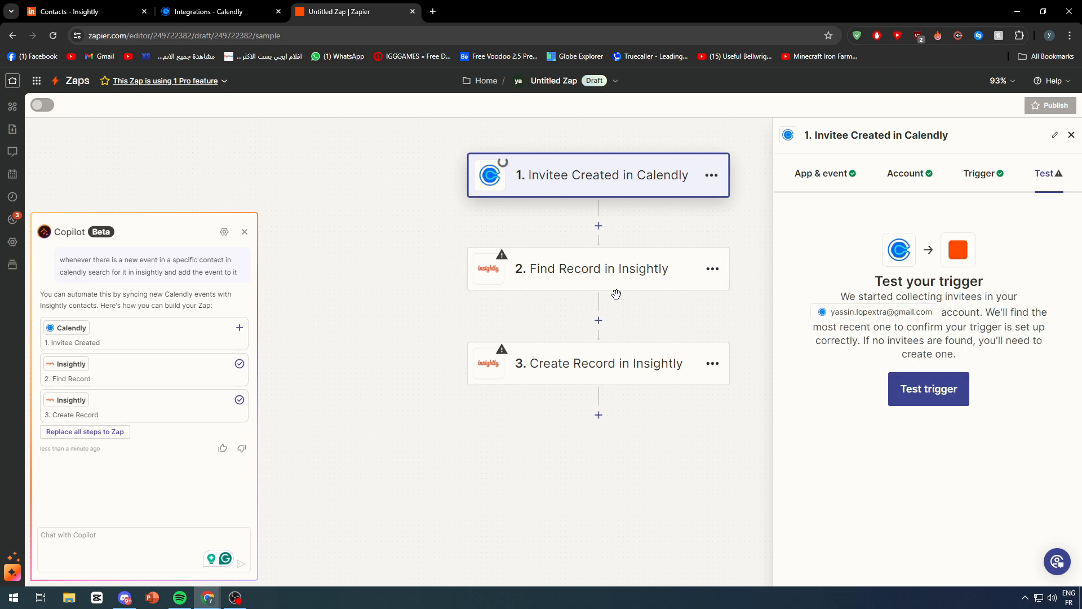
# Step: In the Find Record in Insightly step, set the Insightly object to Contact and search by First Name
pyautogui.click(541, 282)
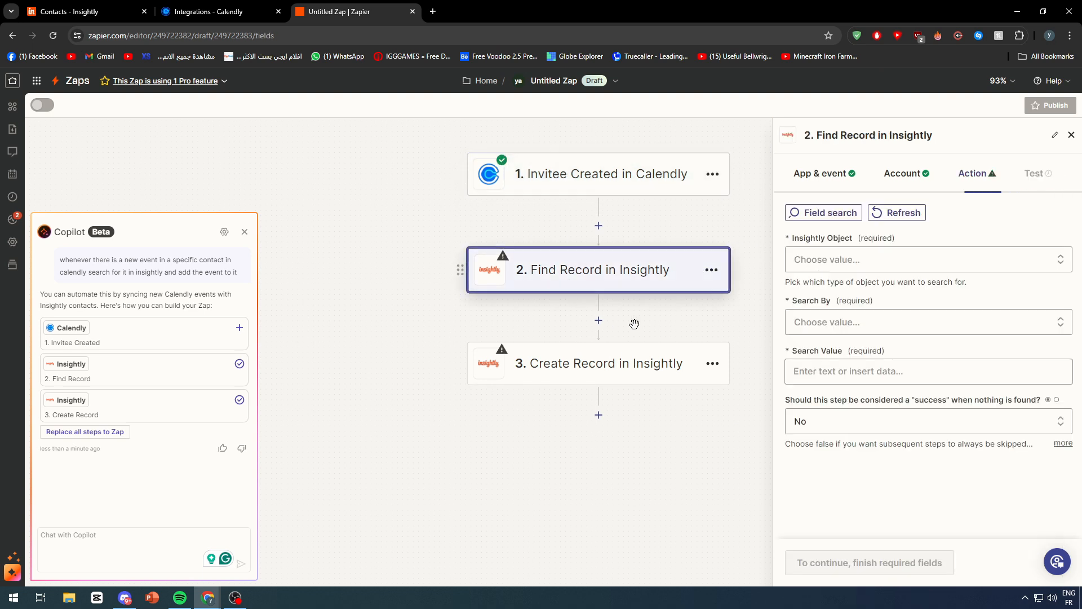
pyautogui.click(845, 260)
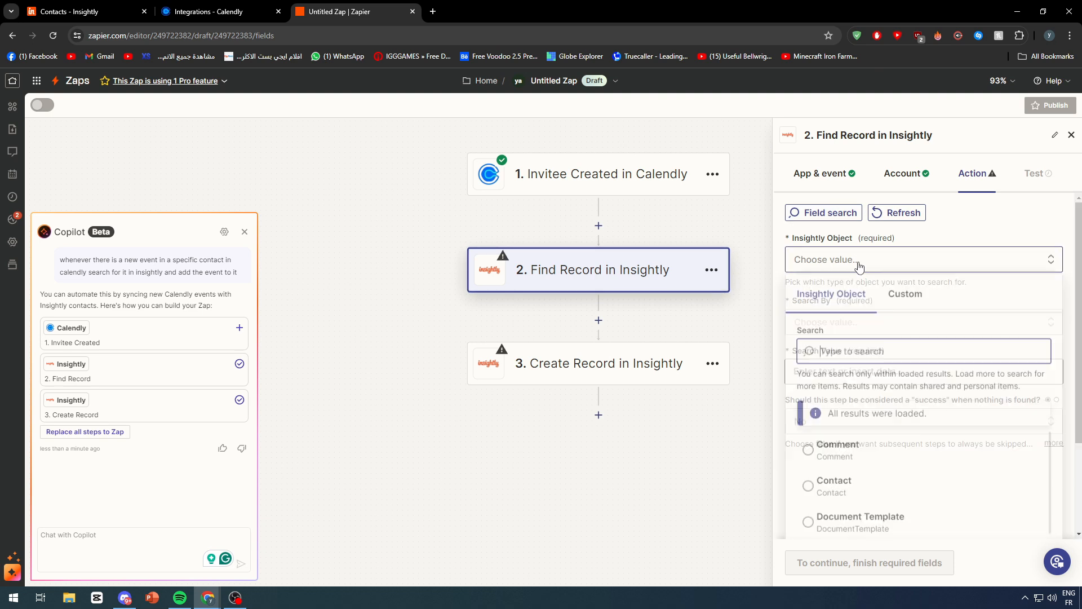
pyautogui.click(834, 486)
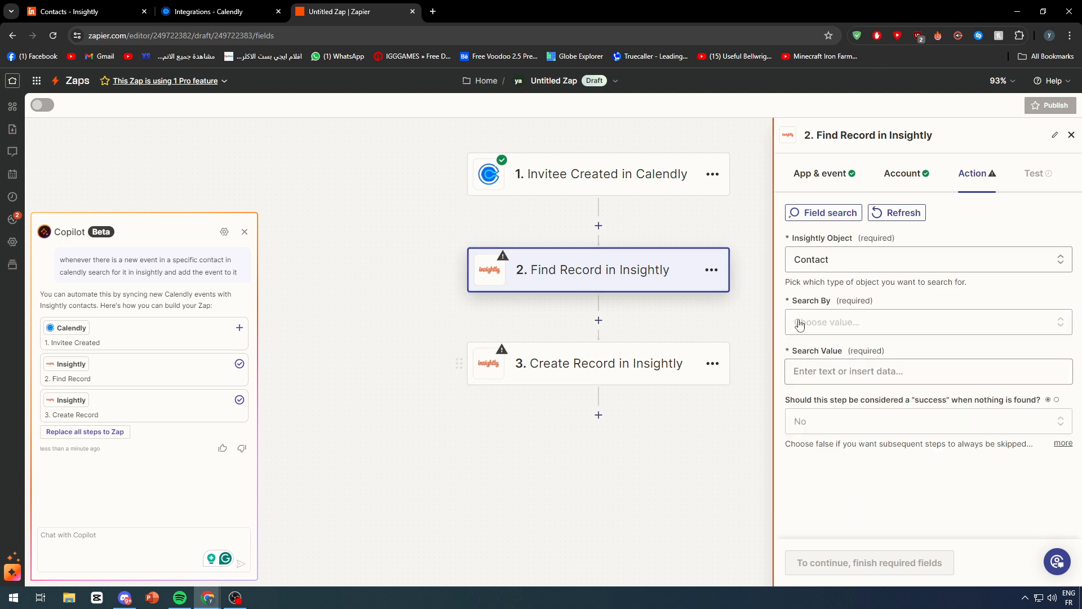
pyautogui.click(859, 320)
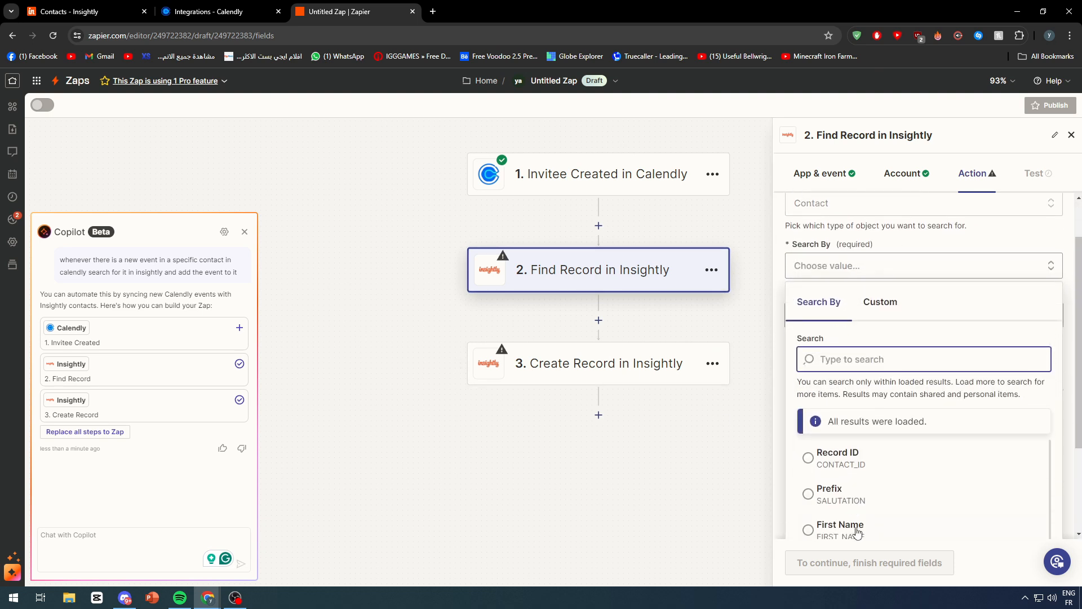
pyautogui.scroll(-1, 895, 468)
pyautogui.click(871, 480)
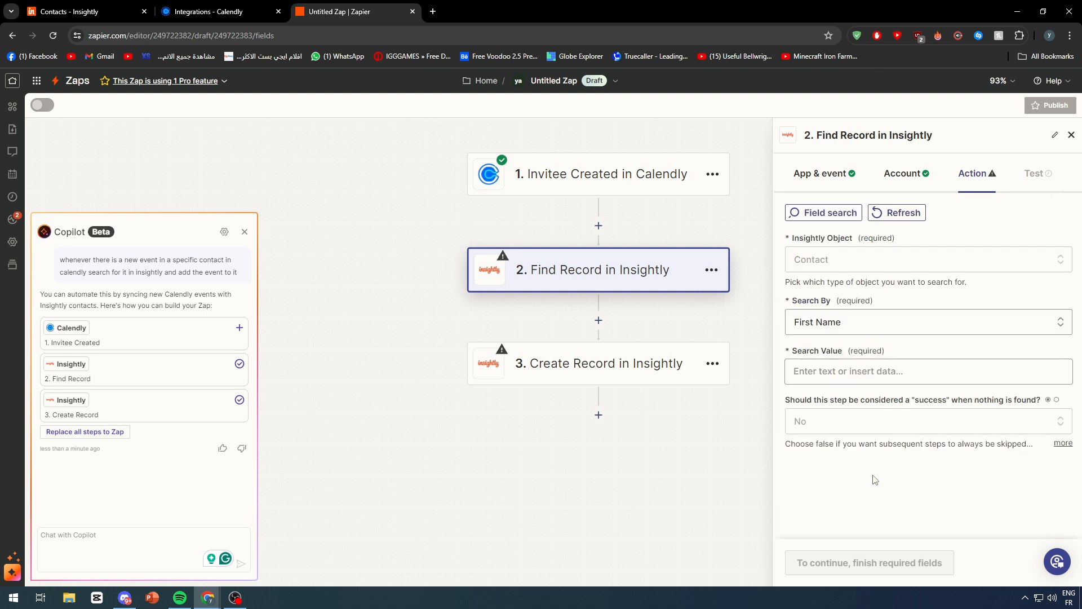
# Step: Map the Find Record search value to Calendly's Invitee First Name and test the step
pyautogui.click(887, 376)
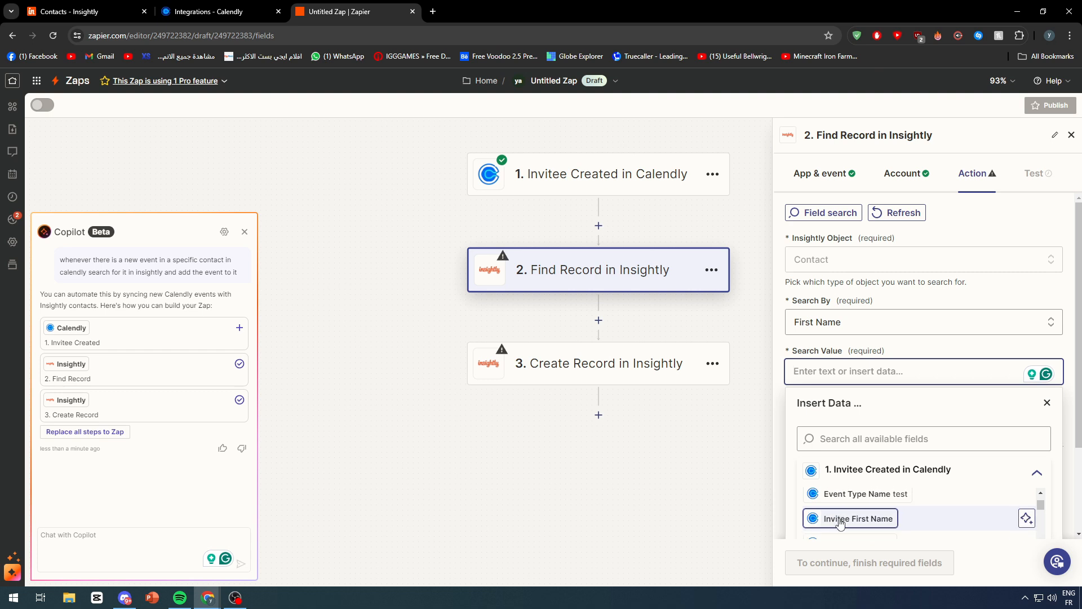
pyautogui.click(843, 518)
pyautogui.click(812, 562)
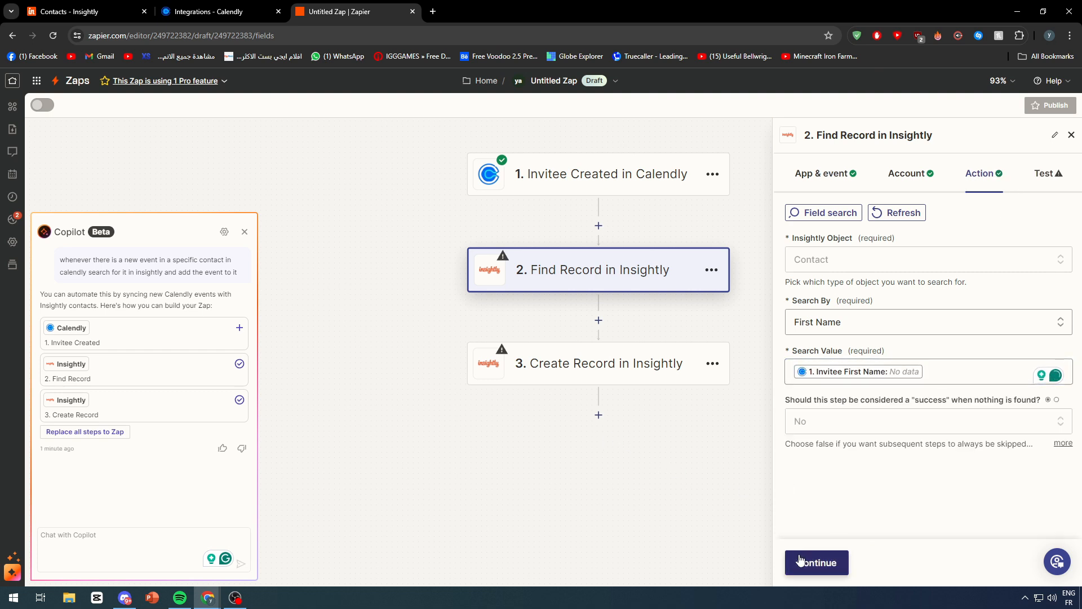
pyautogui.click(818, 562)
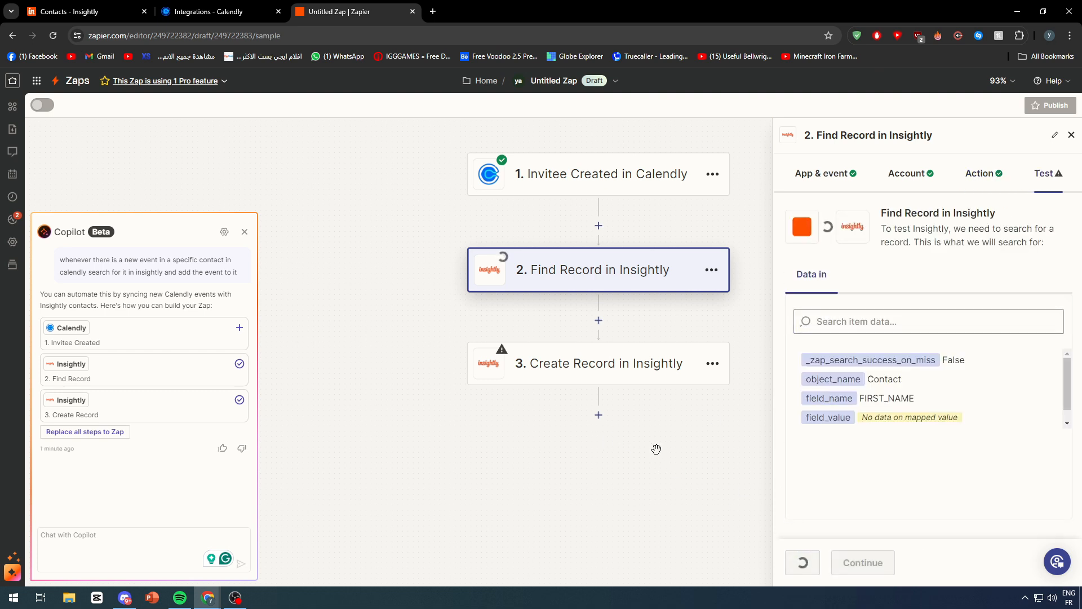
# Step: In the Create Record in Insightly step, keep the connected account and set the Insightly object to Contact
pyautogui.click(629, 379)
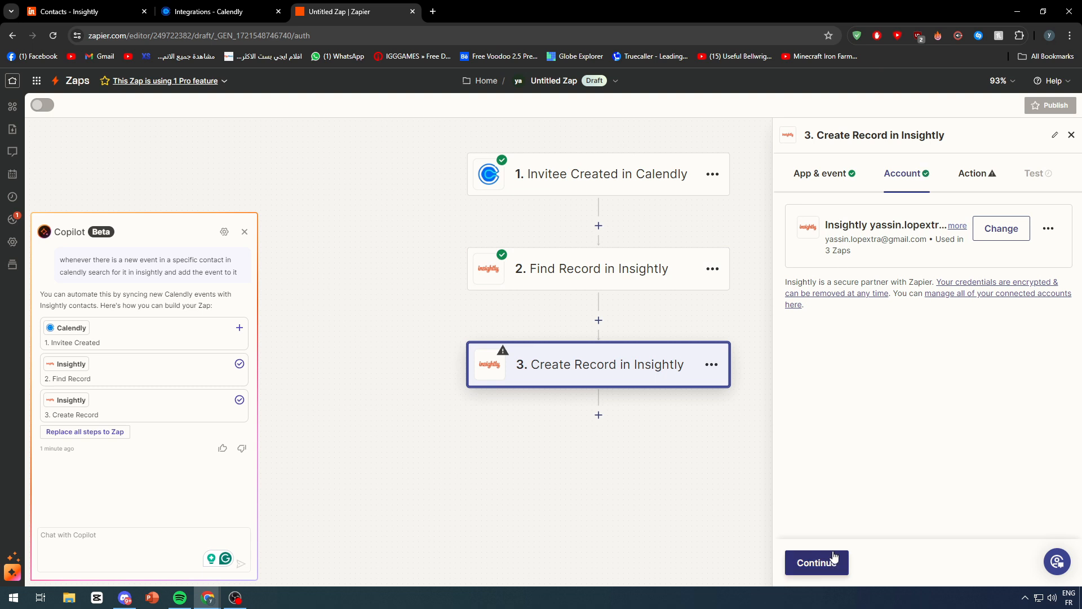
pyautogui.click(815, 562)
pyautogui.click(882, 258)
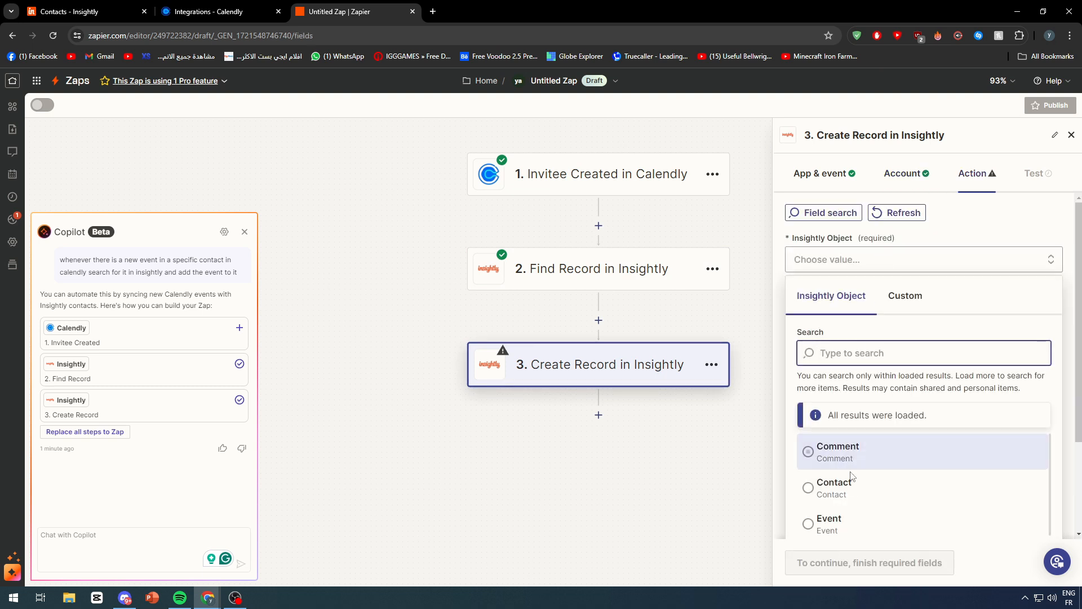
pyautogui.click(850, 484)
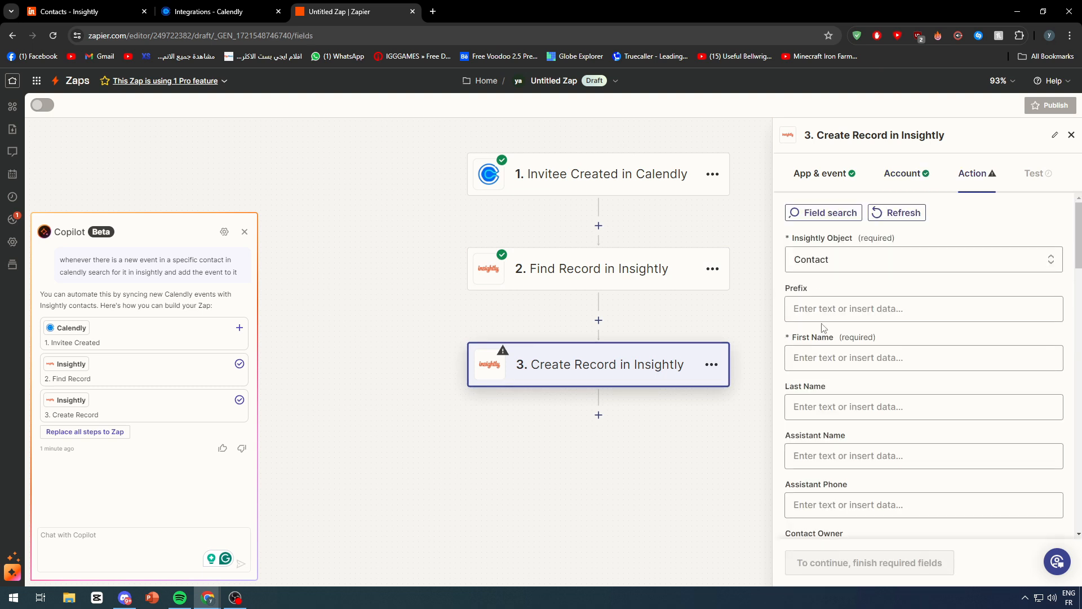
# Step: Map the new contact's First Name to Calendly's Invitee First Name and test the Create Record step
pyautogui.click(817, 361)
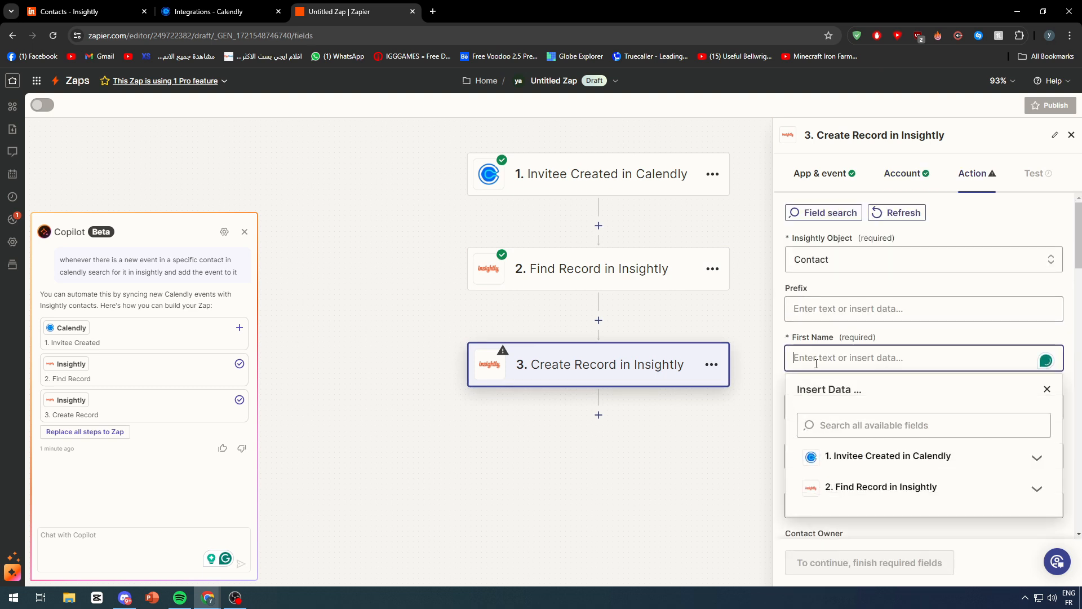
pyautogui.click(855, 469)
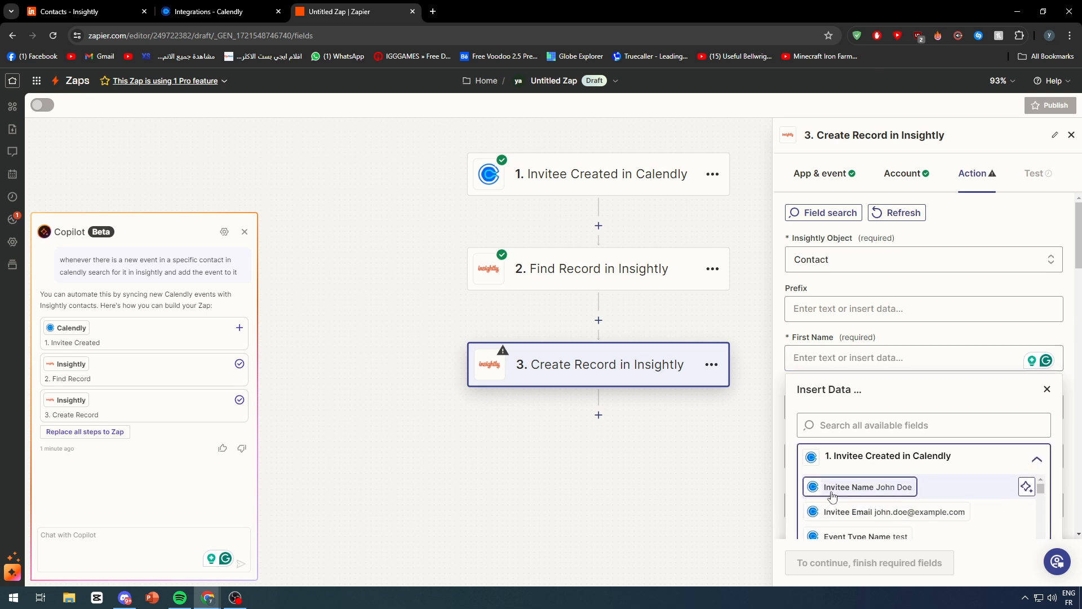
pyautogui.scroll(-1, 828, 507)
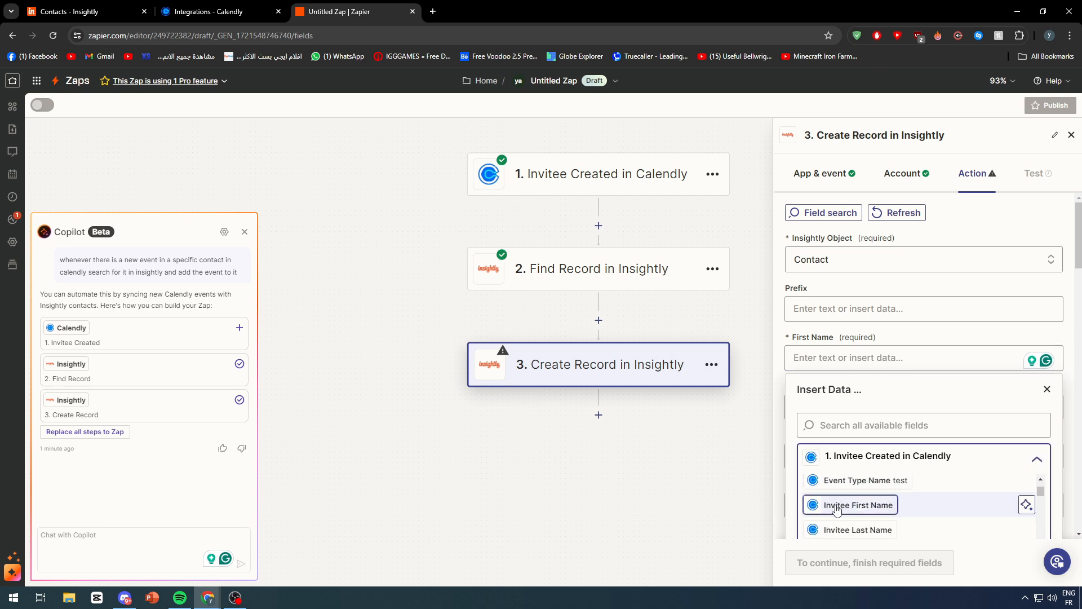
pyautogui.click(832, 508)
pyautogui.scroll(-5, 865, 513)
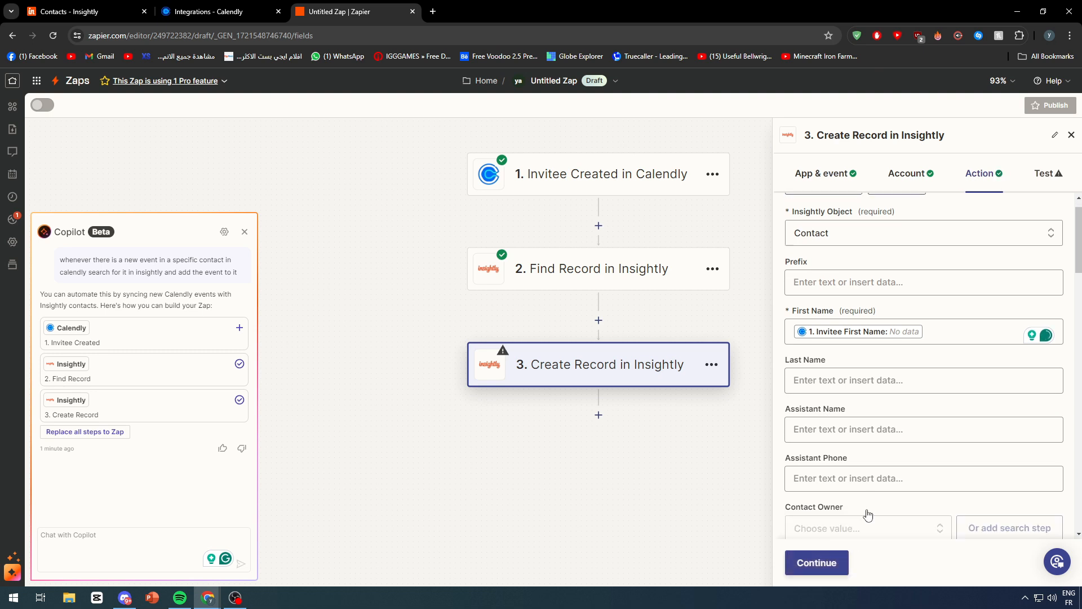
pyautogui.click(817, 563)
pyautogui.click(823, 563)
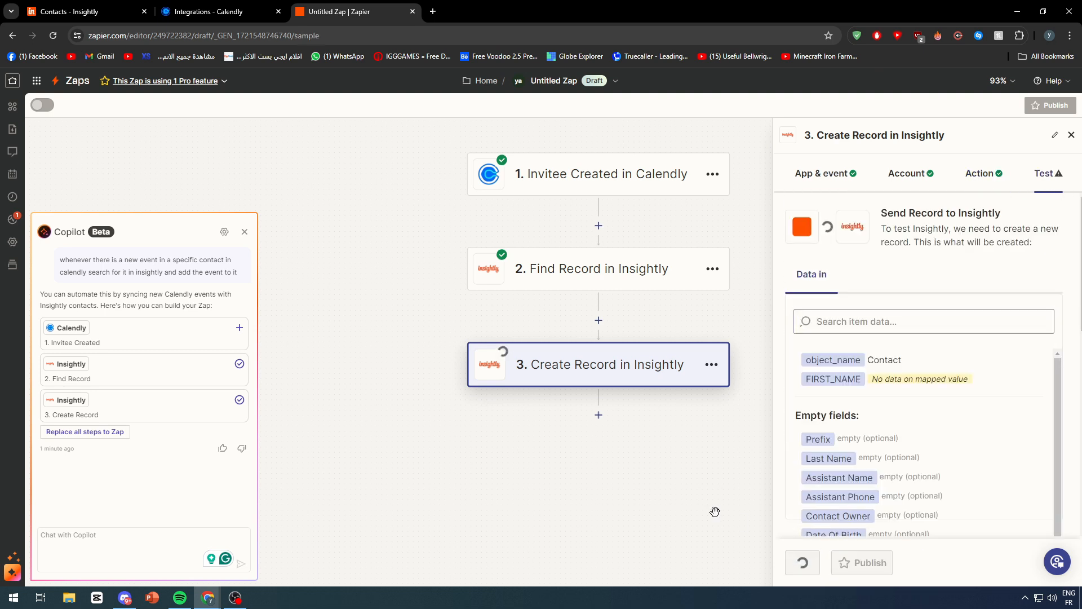